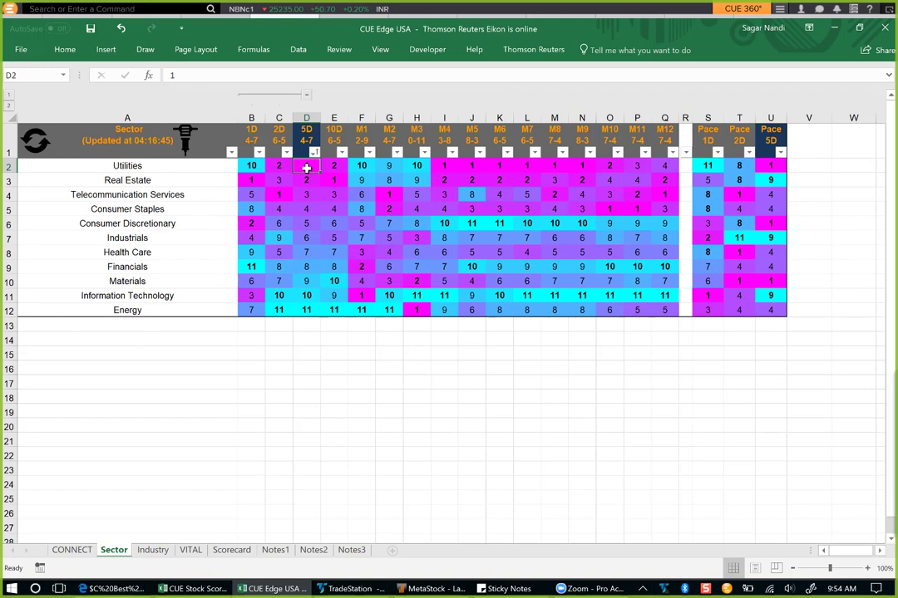
# - Examine the 5D ranks of all sectors, from Utilities down to Energy
pyautogui.click(305, 309)
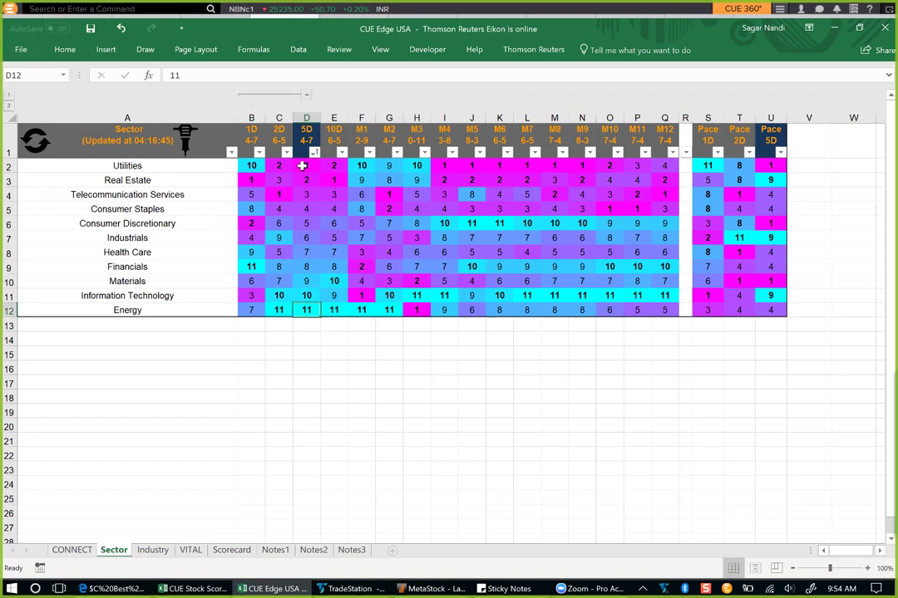
pyautogui.moveTo(304, 165); pyautogui.dragTo(309, 313)
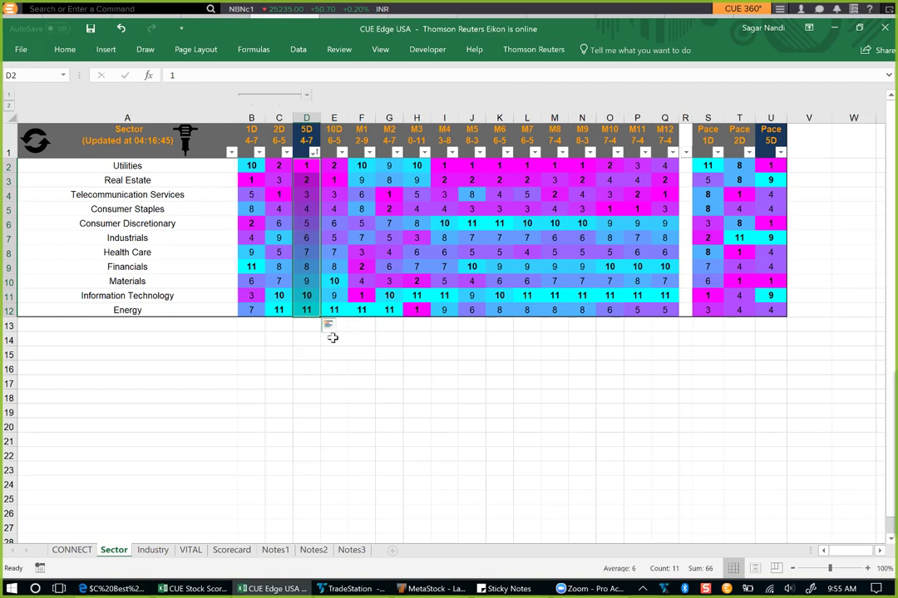
pyautogui.click(306, 311)
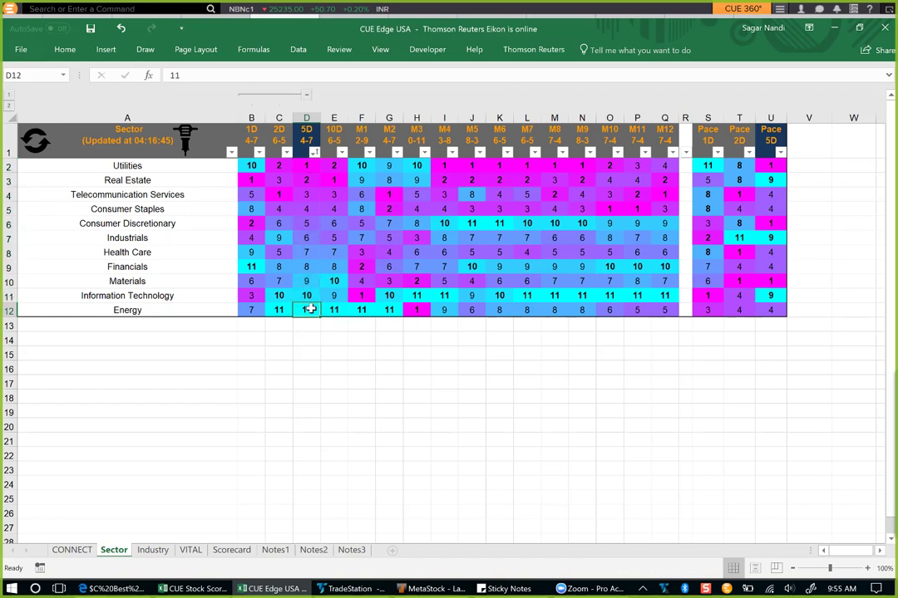
# - Collapse the 1D and 2D columns and examine the Energy and Information Technology ranks across the remaining periods
pyautogui.click(307, 95)
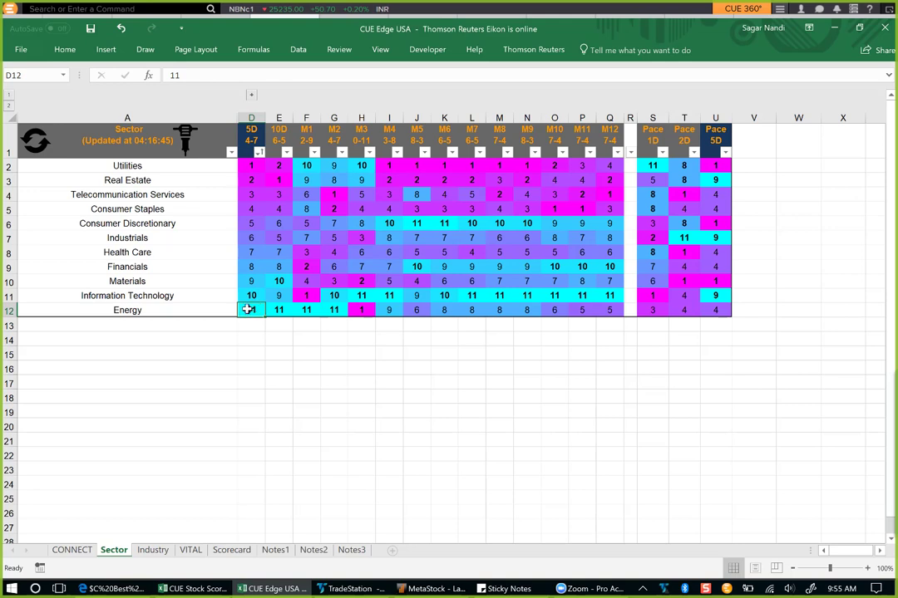
pyautogui.moveTo(247, 309); pyautogui.dragTo(334, 310)
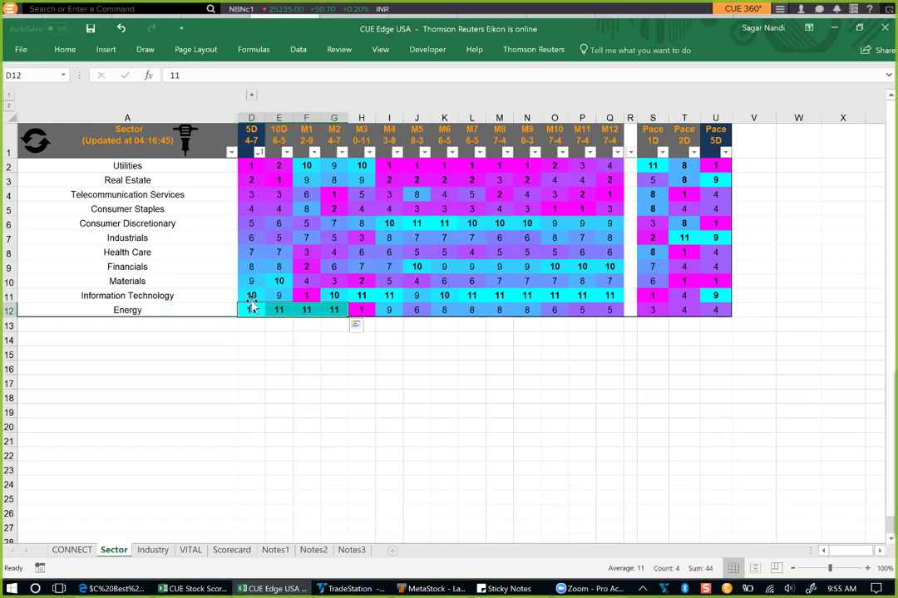
pyautogui.moveTo(353, 296); pyautogui.dragTo(459, 295)
pyautogui.moveTo(331, 296); pyautogui.dragTo(304, 296)
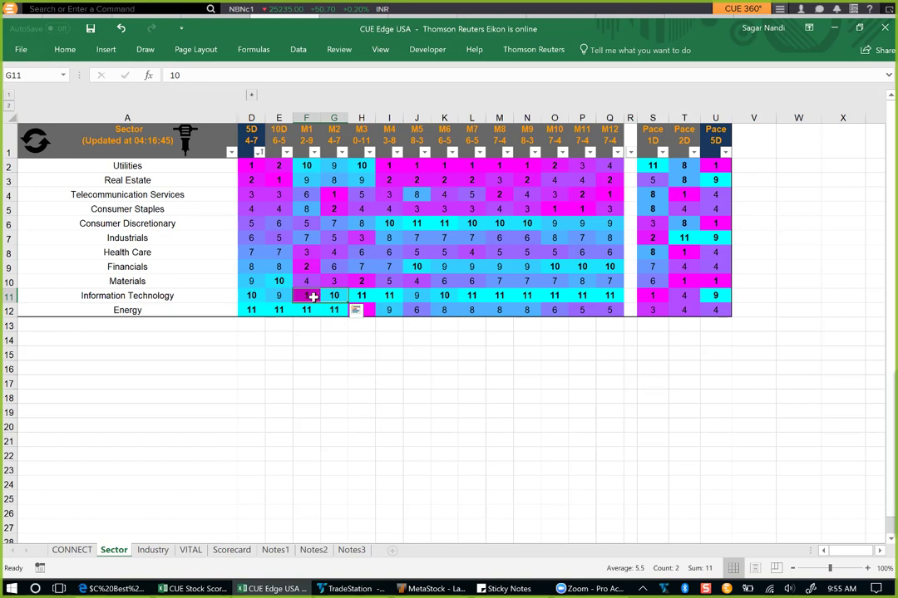
pyautogui.moveTo(278, 295); pyautogui.dragTo(251, 293)
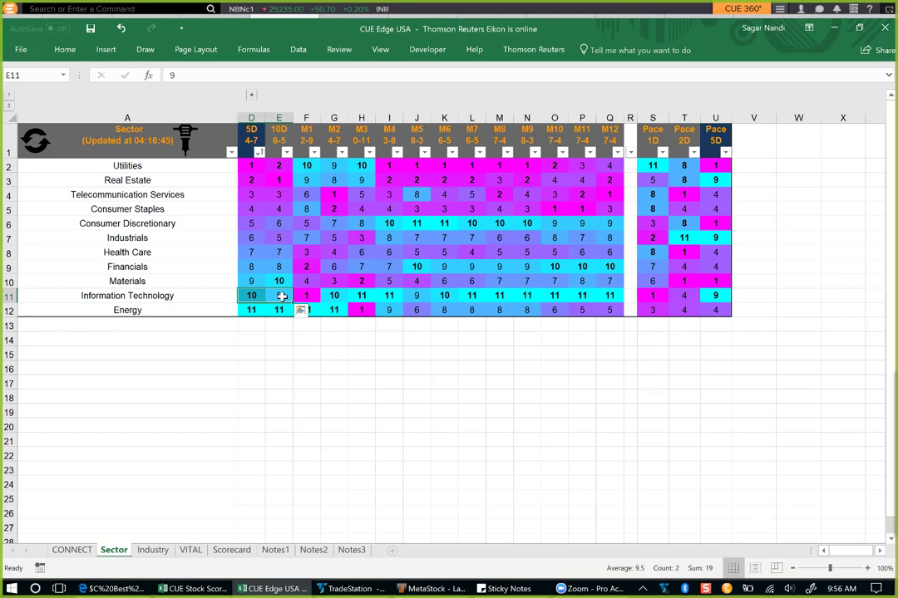
pyautogui.click(278, 297)
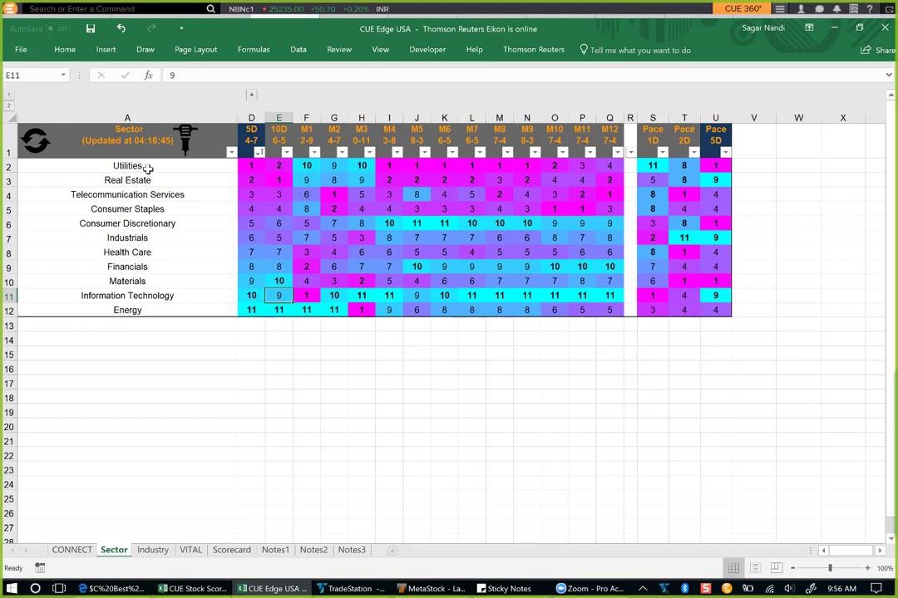
# - Compare the Utilities and Real Estate sectors' 5D and 10D ranks with the Energy sector
pyautogui.moveTo(147, 168); pyautogui.dragTo(147, 181)
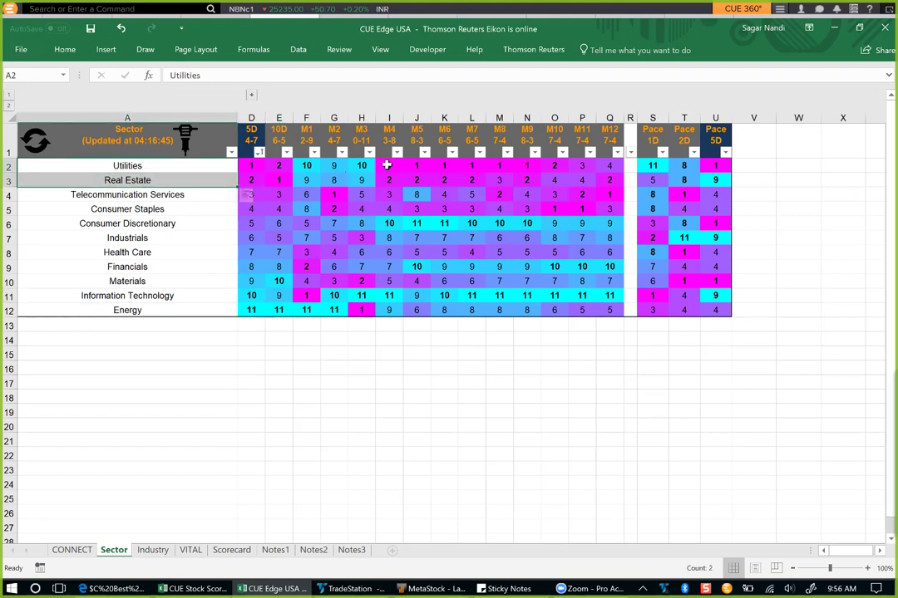
pyautogui.moveTo(386, 165); pyautogui.dragTo(250, 177)
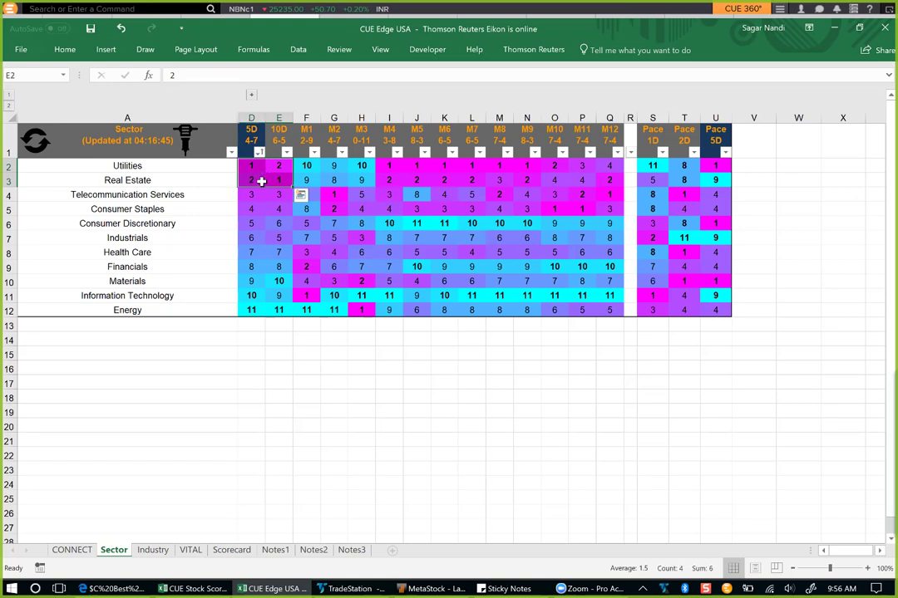
pyautogui.click(191, 180)
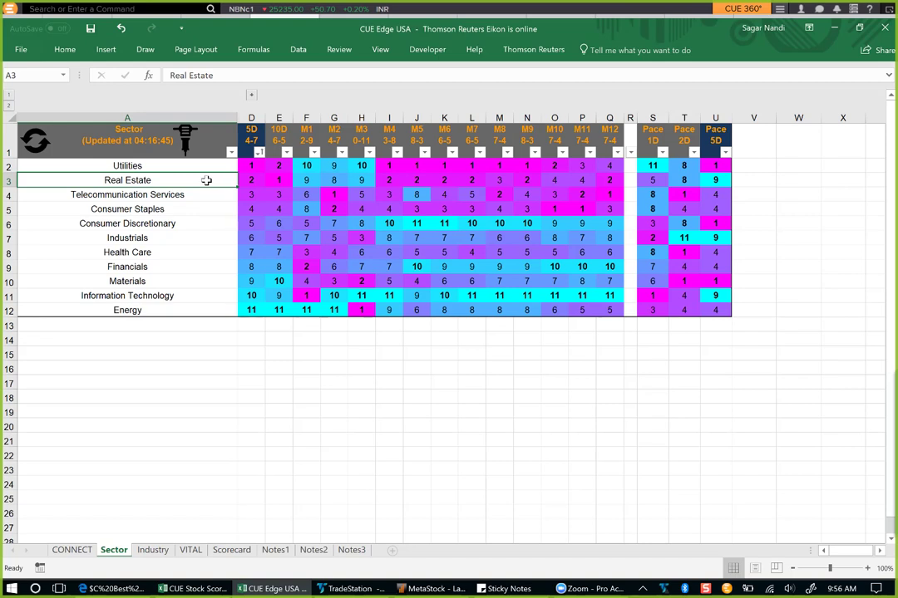
pyautogui.click(151, 310)
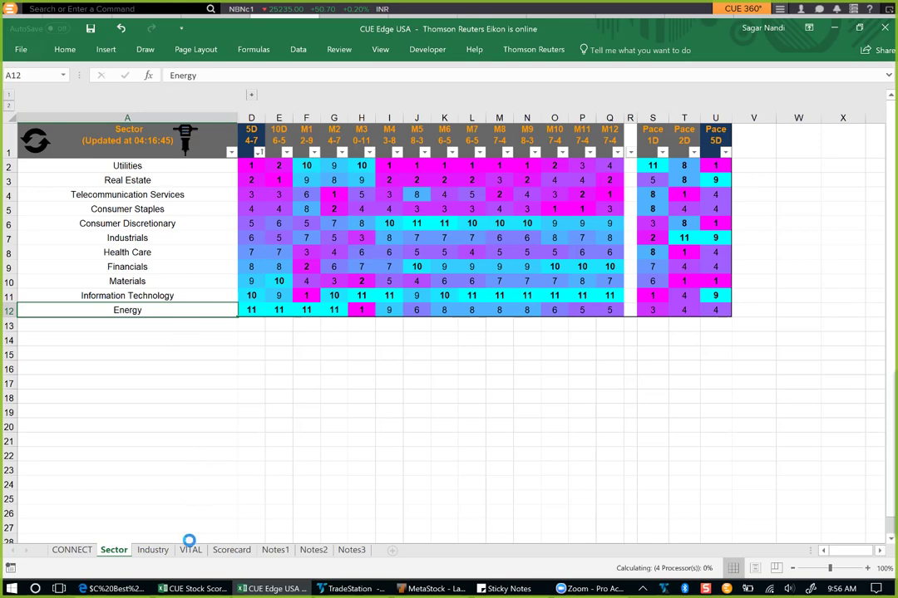
# - On the Industry sheet, collapse the 1D and 2D columns and sort the Energy industries by 5D rank in ascending order
pyautogui.click(153, 550)
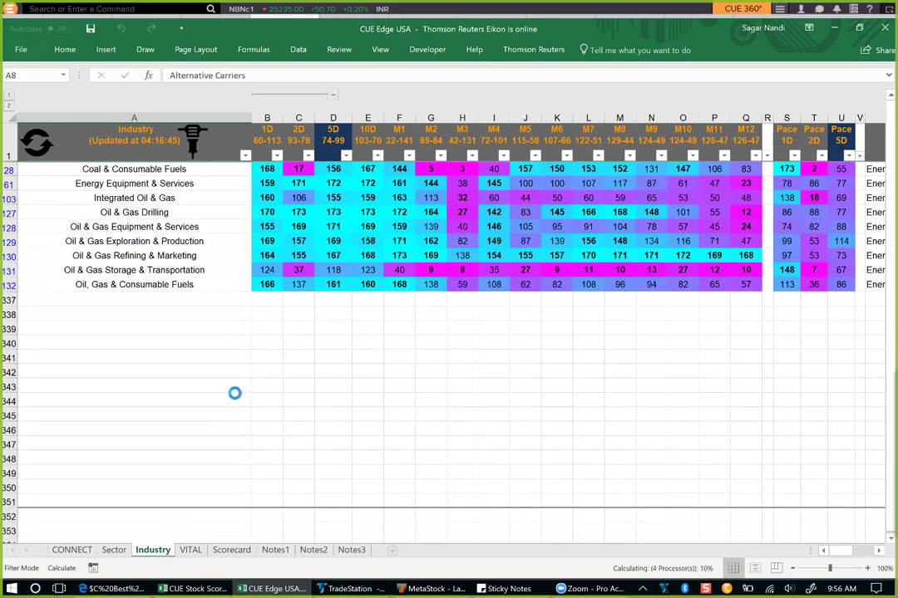
pyautogui.click(206, 198)
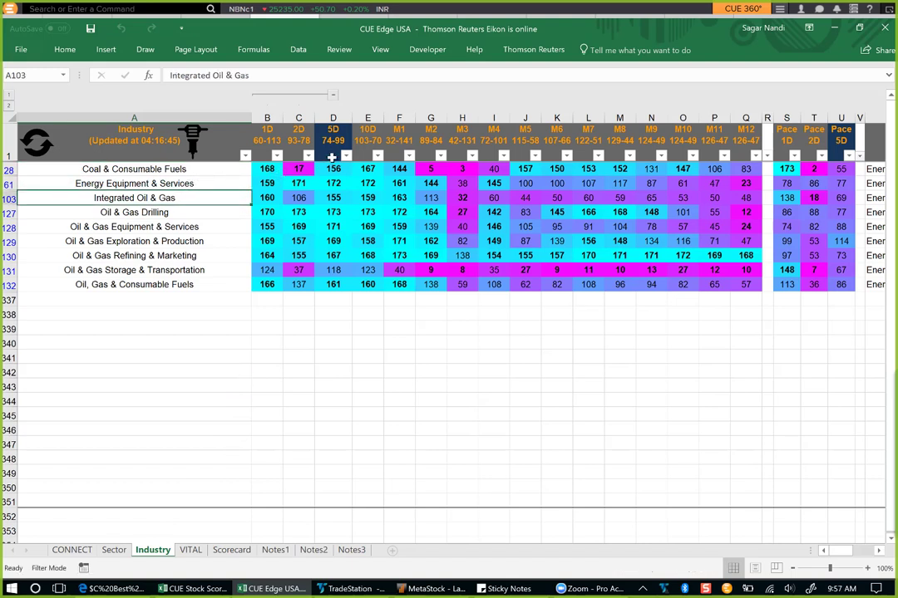
pyautogui.click(333, 94)
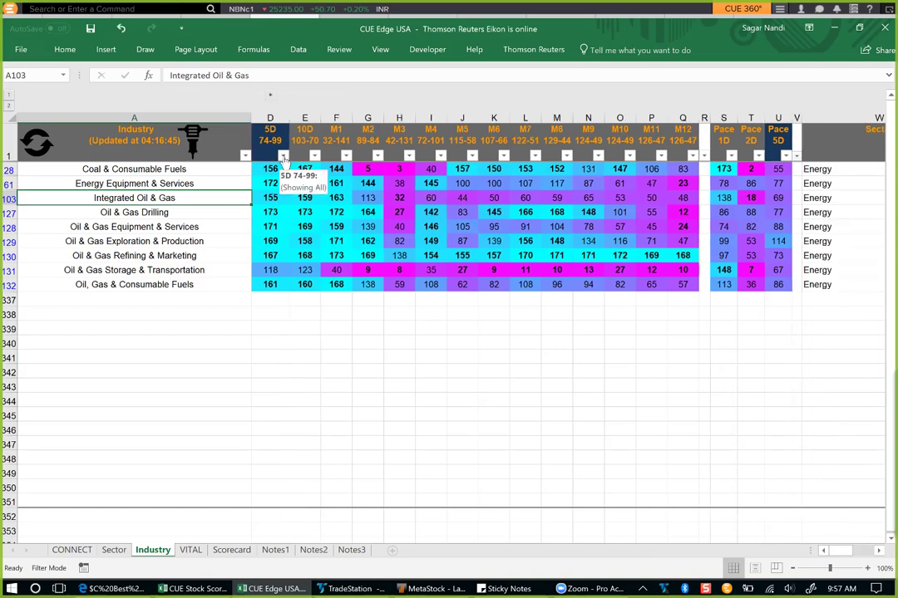
pyautogui.click(284, 156)
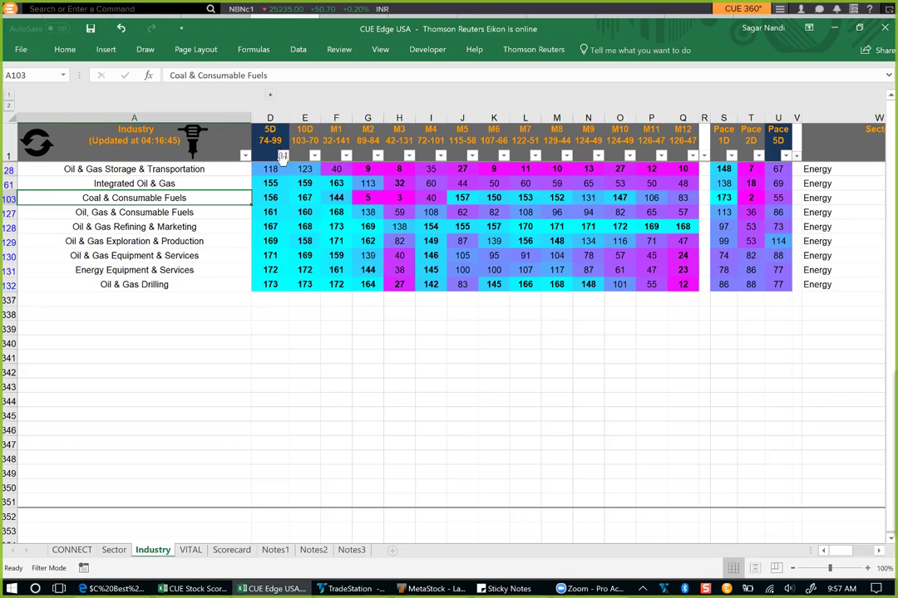
# - Examine the Oil & Gas Storage & Transportation ranks for 5D, 10D and M2 to M12, comparing its 5D rank with Oil & Gas Drilling
pyautogui.click(266, 287)
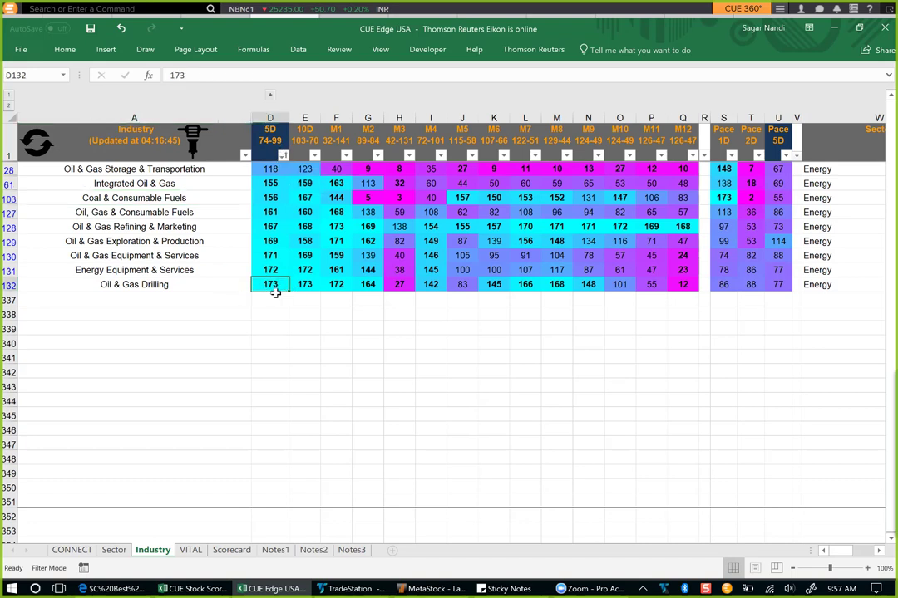
pyautogui.click(271, 169)
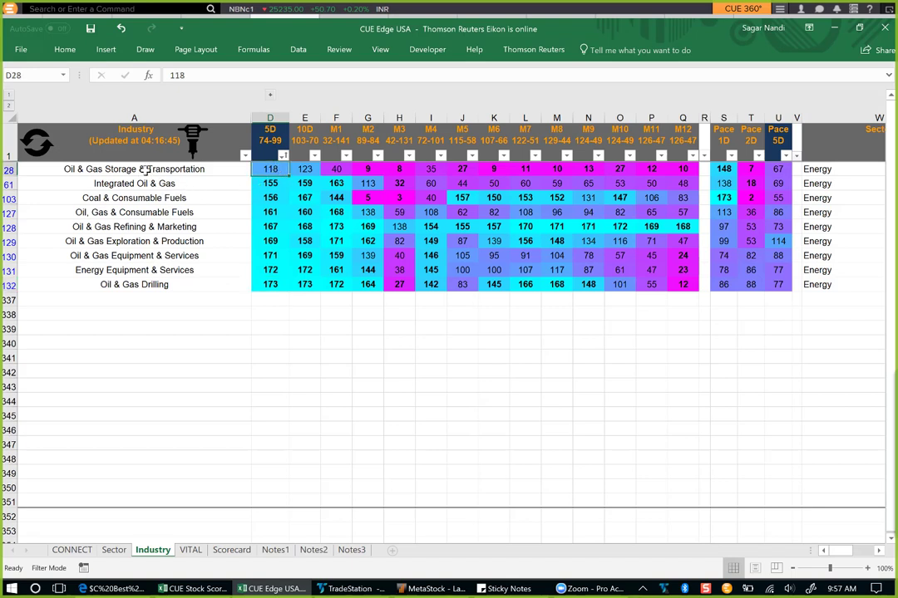
pyautogui.click(146, 169)
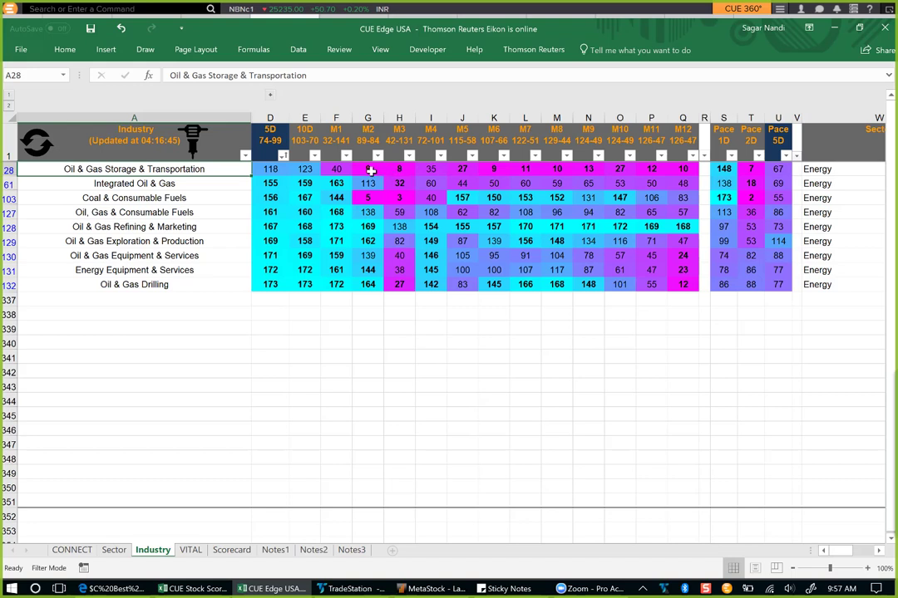
pyautogui.moveTo(371, 170); pyautogui.dragTo(684, 171)
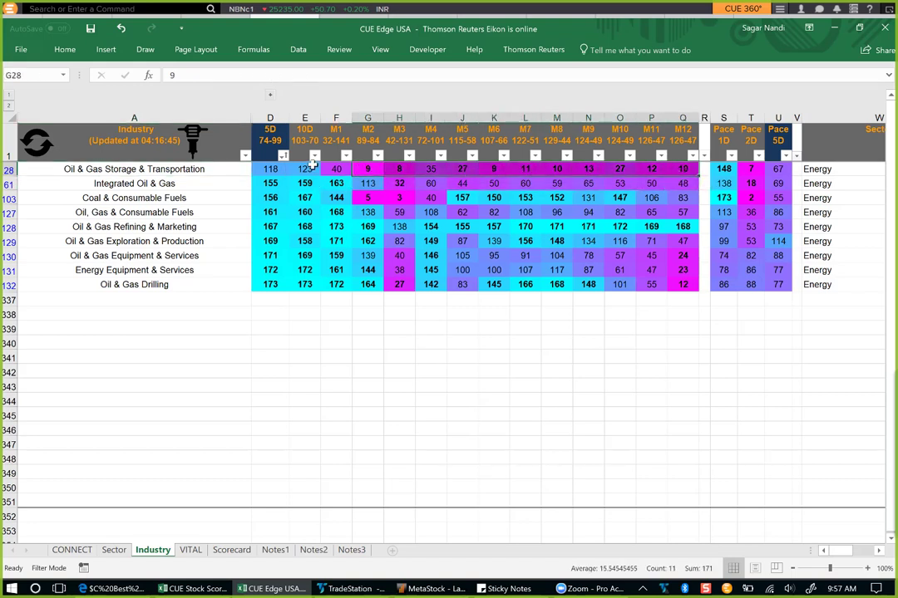
pyautogui.moveTo(304, 170); pyautogui.dragTo(275, 168)
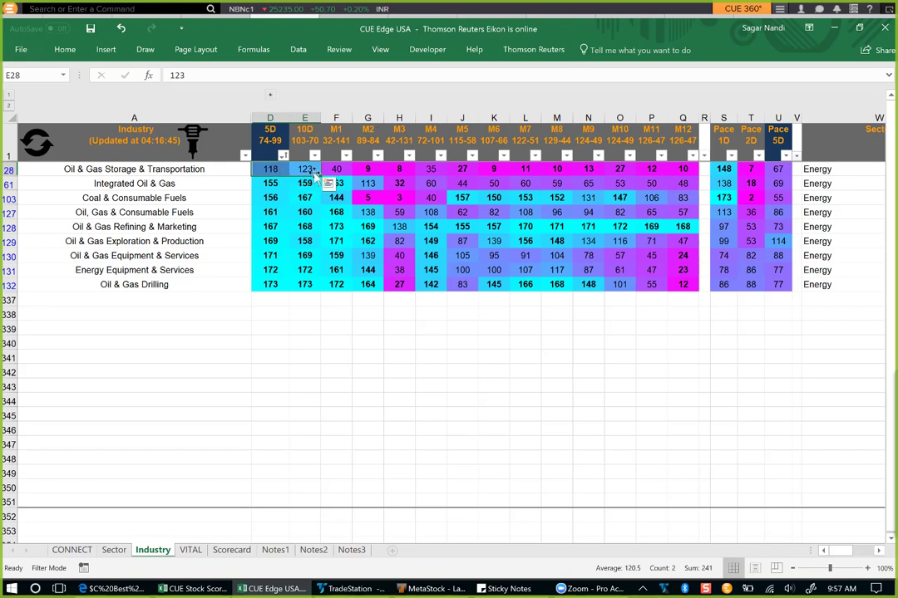
pyautogui.click(307, 170)
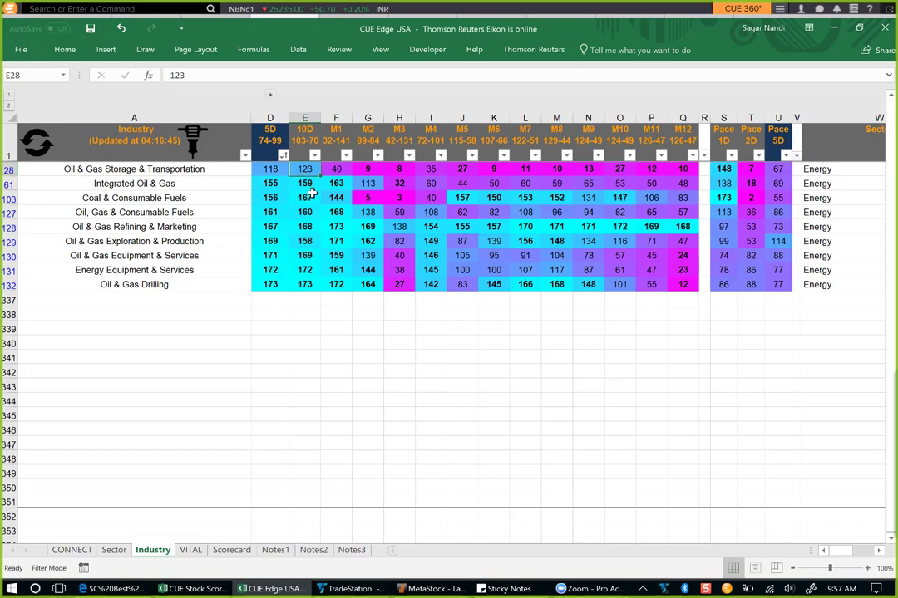
# - Copy the Oil & Gas Storage & Transportation industry name and use it to filter the Industry column in the CUE Stock Scorecard - USA workbook
pyautogui.click(184, 171)
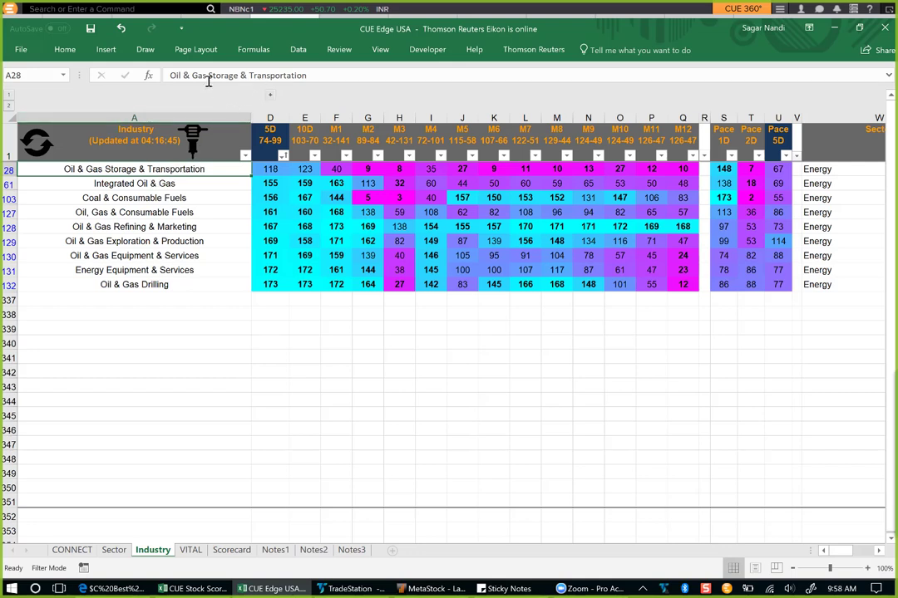
pyautogui.hotkey('ctrl', 'c')
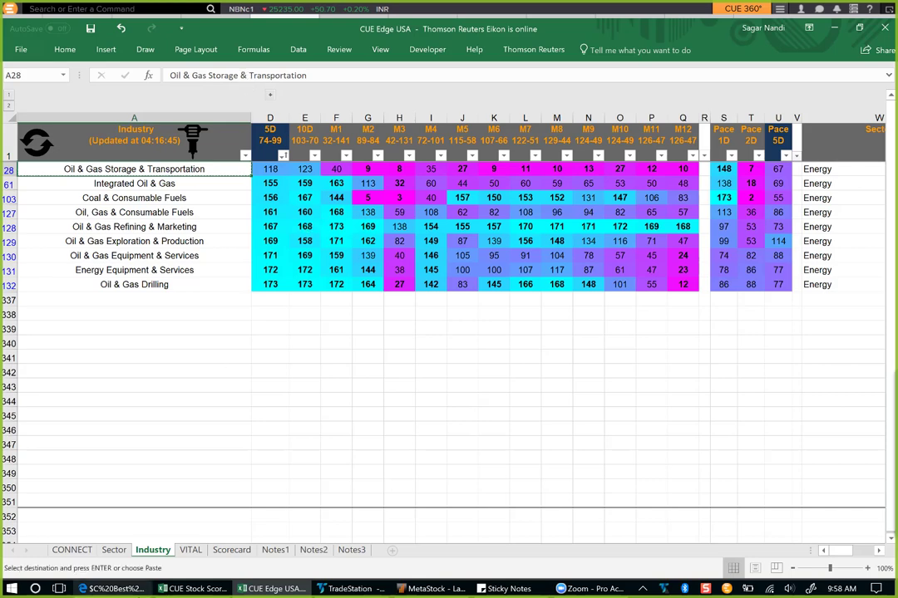
pyautogui.hotkey('ctrl', 'Tab')
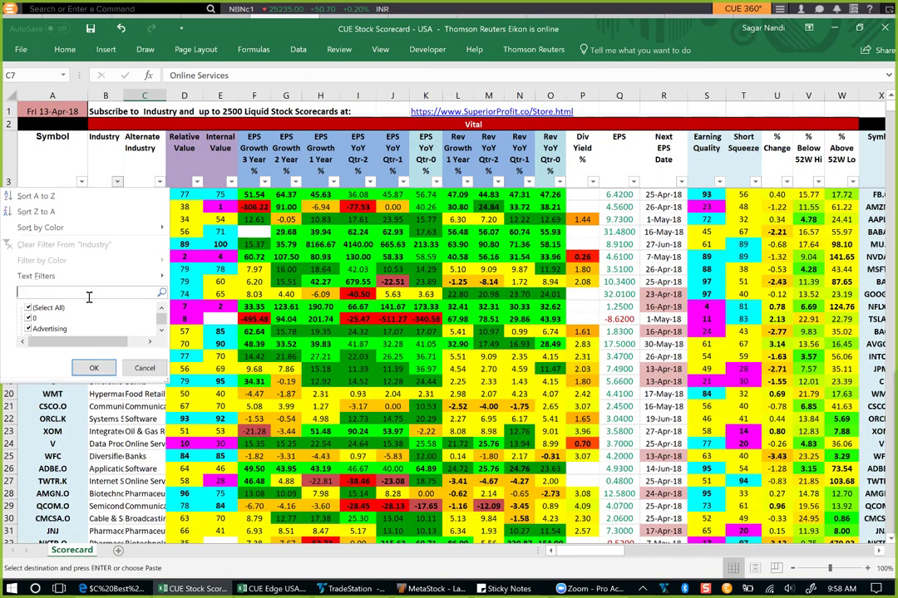
pyautogui.click(89, 293)
pyautogui.hotkey('ctrl', 'v')
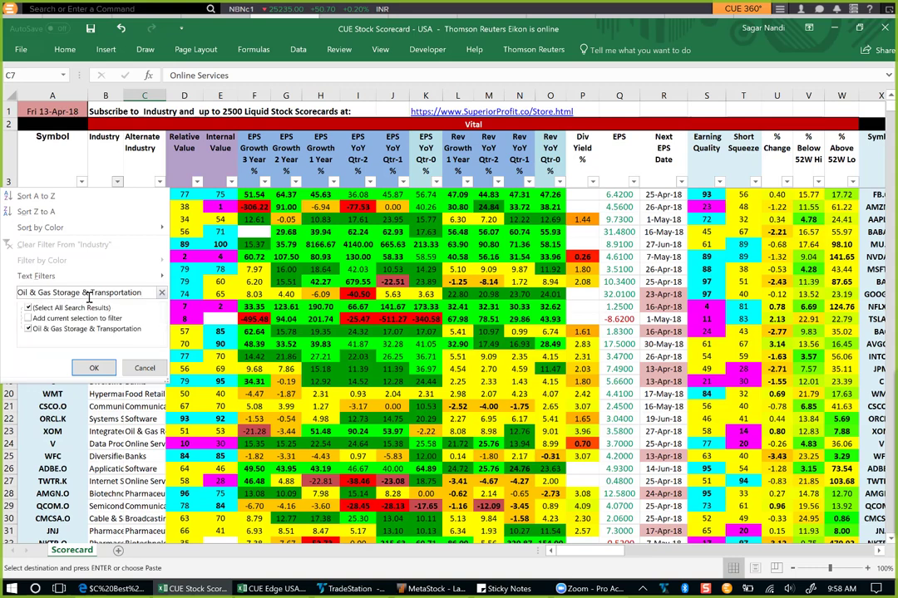
pyautogui.press('Escape')
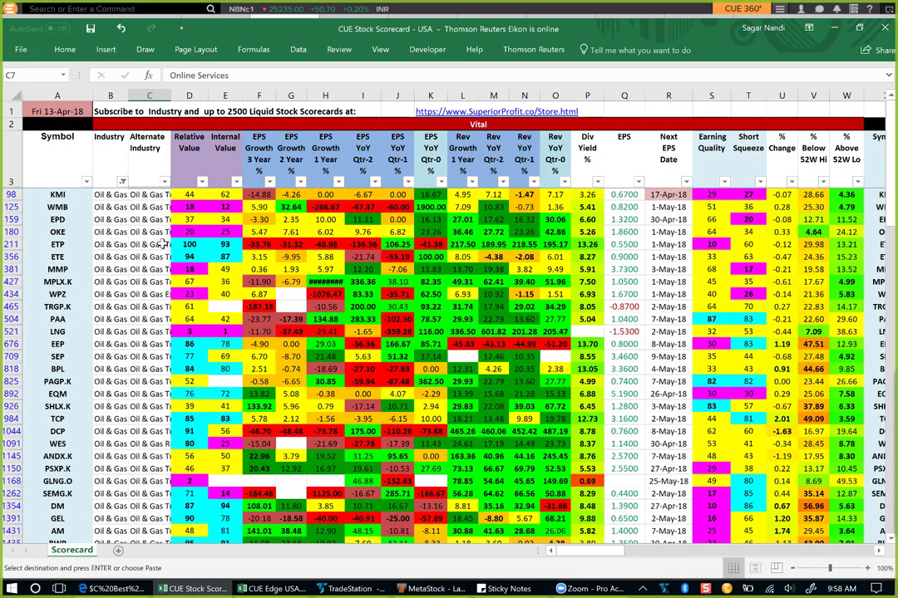
# - Sort the filtered stocks by Relative Value from largest to smallest and select the TEGP.K row
pyautogui.click(201, 183)
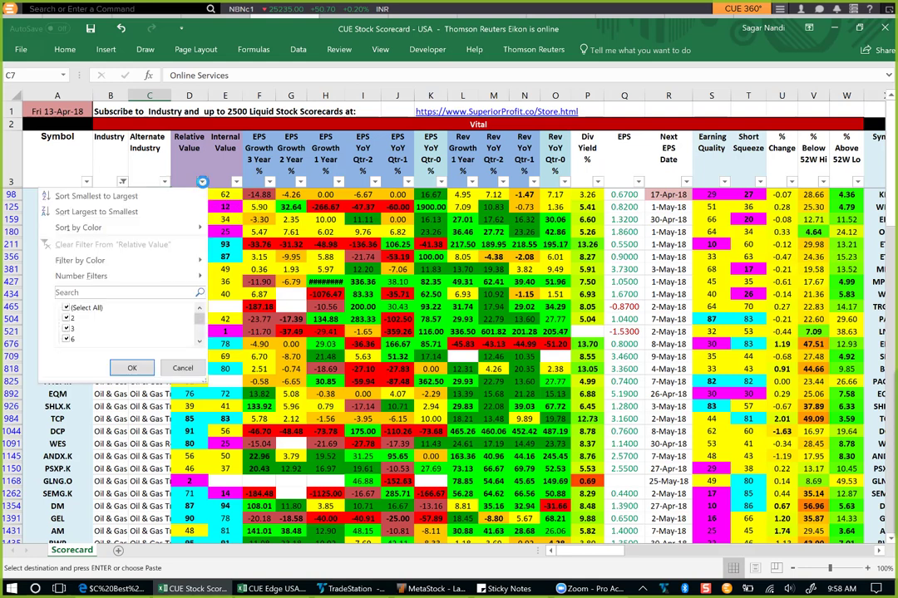
pyautogui.click(170, 211)
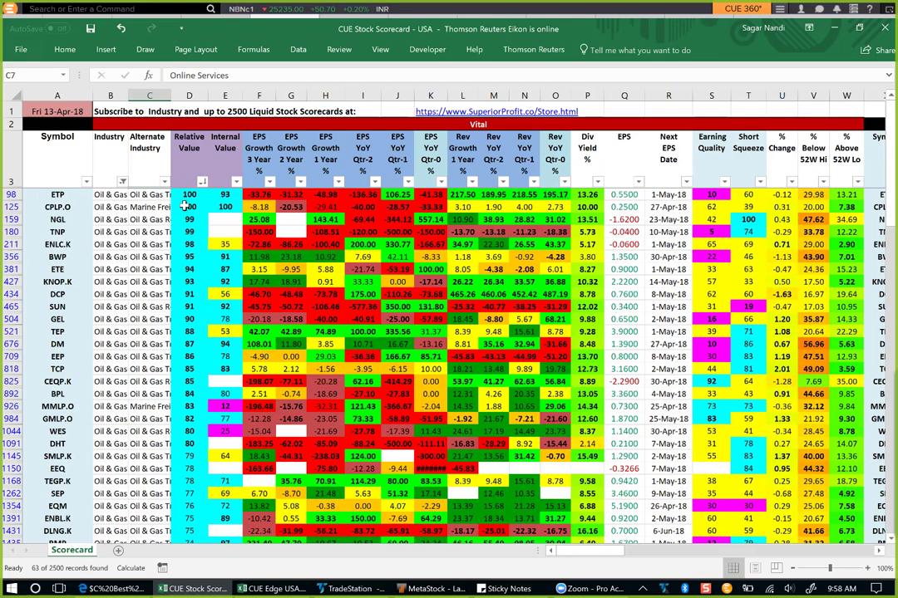
pyautogui.click(11, 482)
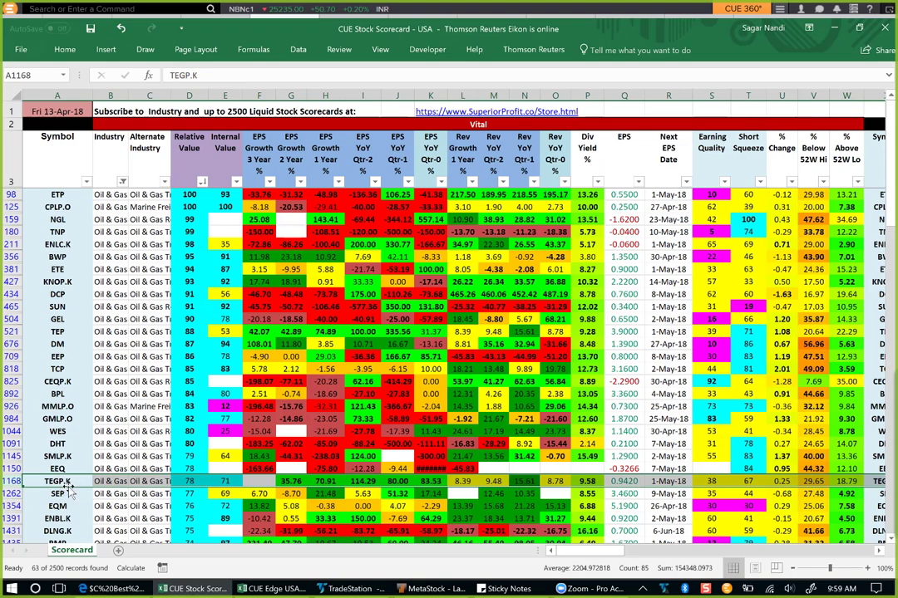
# - Switch to TradeStation and draw arrows on the TEGP weekly chart marking the price decline, its low, the level at the low and the volume spike
pyautogui.click(354, 590)
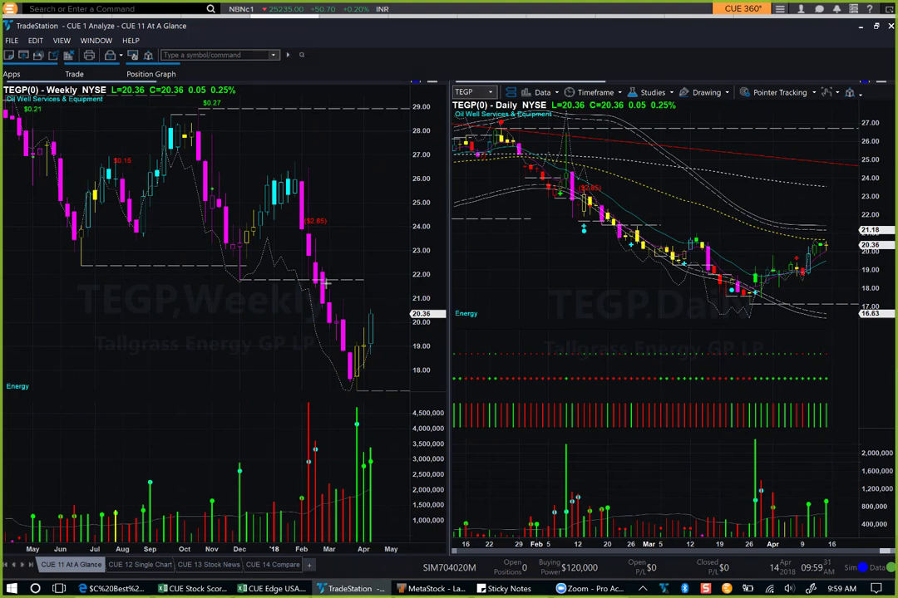
pyautogui.moveTo(282, 242); pyautogui.dragTo(350, 394)
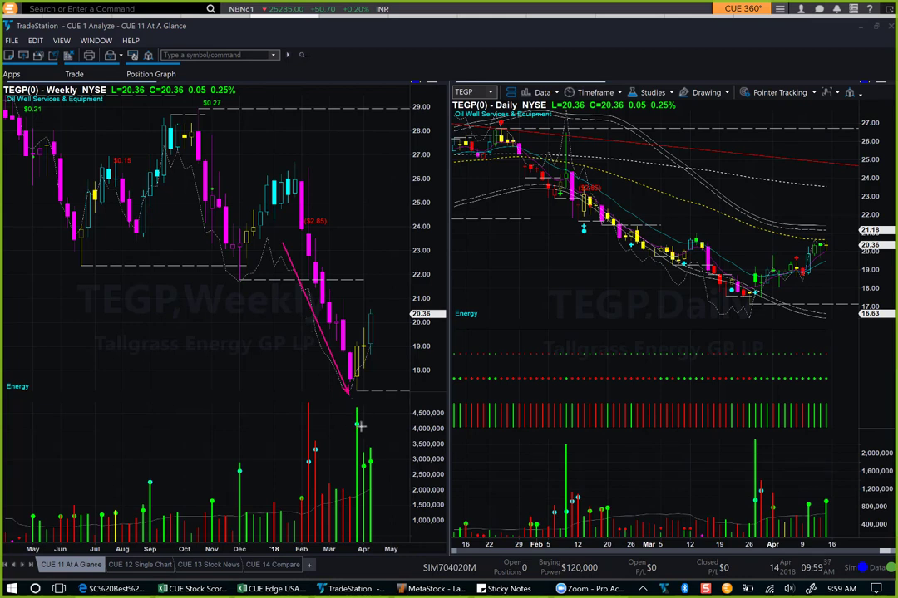
pyautogui.moveTo(336, 432); pyautogui.dragTo(351, 395)
pyautogui.moveTo(350, 383)
pyautogui.mouseDown()
pyautogui.moveTo(411, 373)
pyautogui.moveTo(413, 383)
pyautogui.mouseUp()
pyautogui.moveTo(376, 408); pyautogui.dragTo(358, 449)
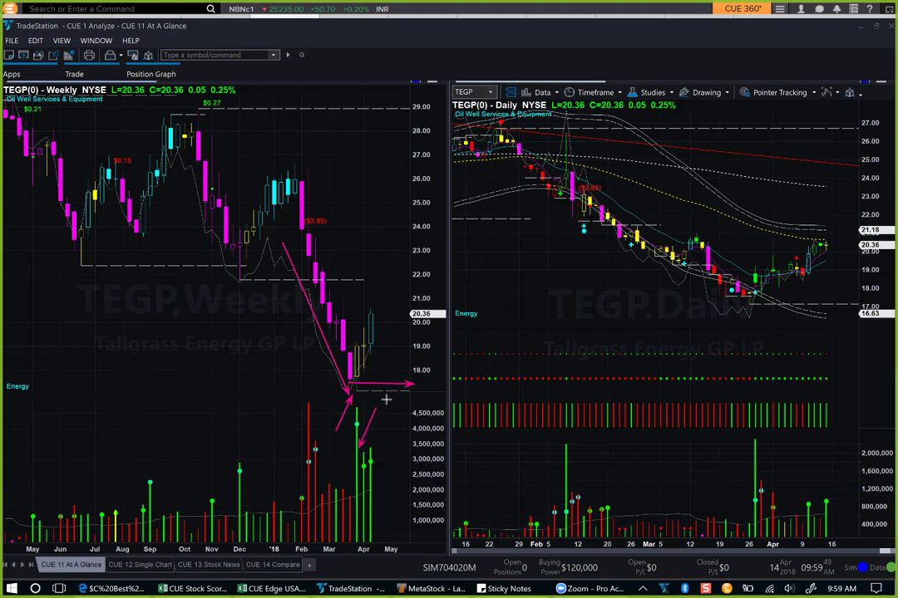
# - Draw arrows on the TEGP daily chart marking the late-March low, the volume spike beneath it and the preceding low-volume stretch
pyautogui.moveTo(623, 331); pyautogui.dragTo(726, 290)
pyautogui.moveTo(755, 304); pyautogui.dragTo(760, 441)
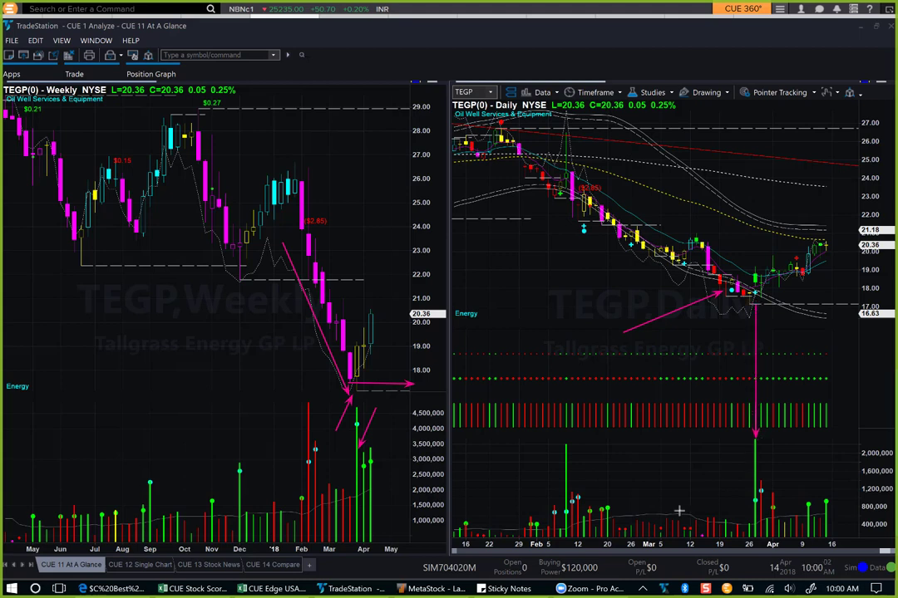
pyautogui.moveTo(618, 516); pyautogui.dragTo(748, 516)
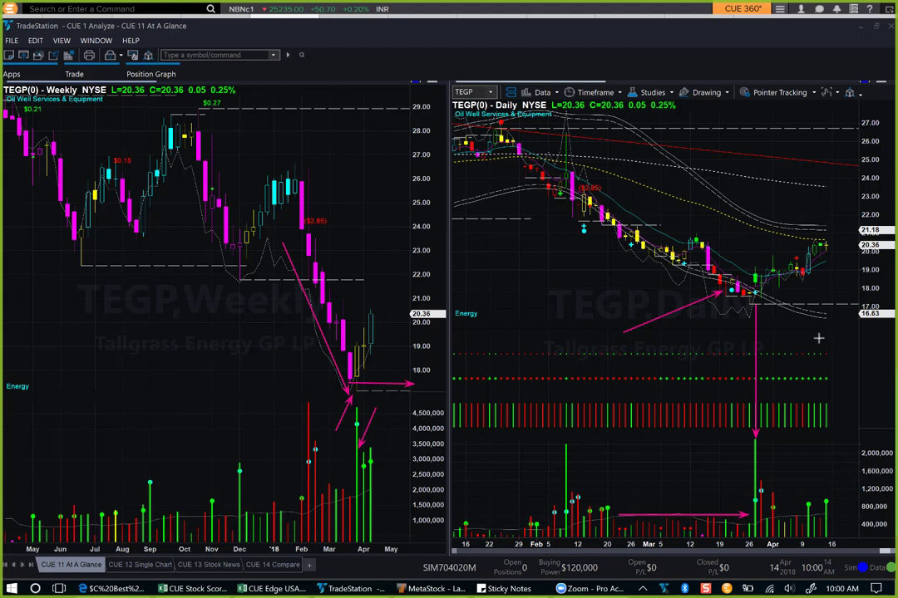
# - Draw arrows on the TEGP daily chart marking the late-March reversal bars, the April pullback low, the cyan signal dot and the preceding decline
pyautogui.moveTo(731, 242); pyautogui.dragTo(753, 267)
pyautogui.moveTo(831, 346); pyautogui.dragTo(770, 288)
pyautogui.moveTo(842, 304); pyautogui.dragTo(812, 274)
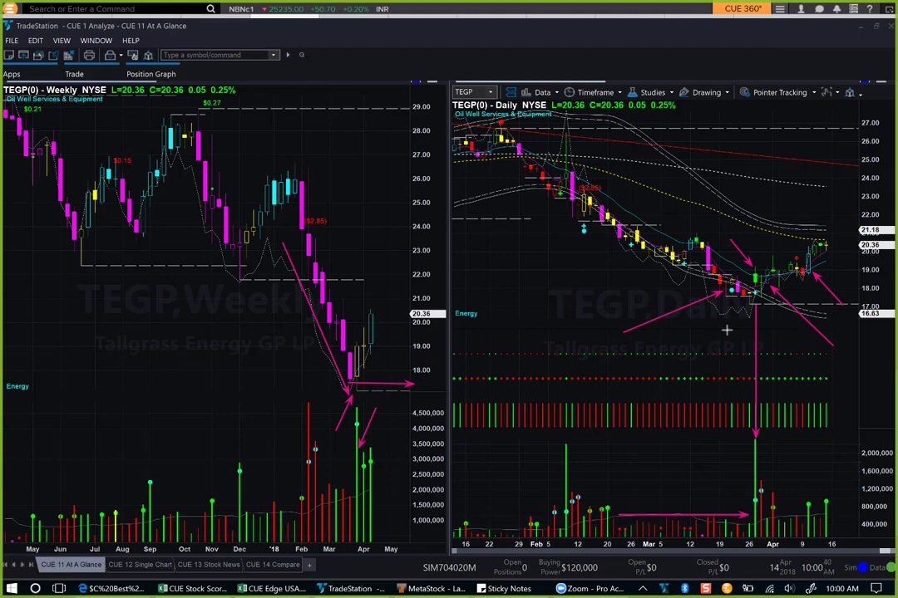
pyautogui.moveTo(689, 332); pyautogui.dragTo(738, 301)
pyautogui.moveTo(637, 207); pyautogui.dragTo(748, 256)
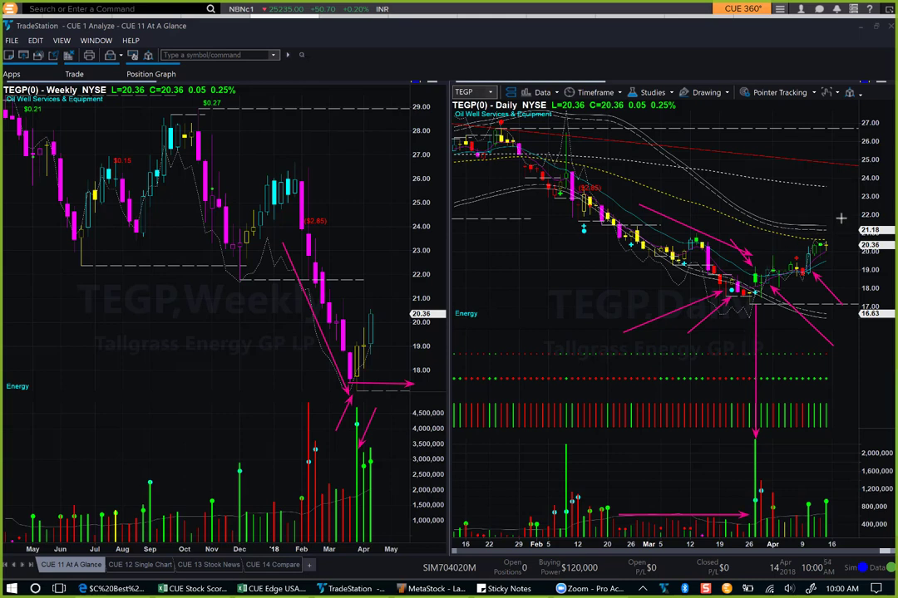
# - Mark the latest TEGP daily bar and the levels near 20.5 and 18 with arrows, and clear all drawn arrows
pyautogui.moveTo(843, 214); pyautogui.dragTo(833, 239)
pyautogui.moveTo(799, 240); pyautogui.dragTo(856, 244)
pyautogui.moveTo(797, 287); pyautogui.dragTo(856, 288)
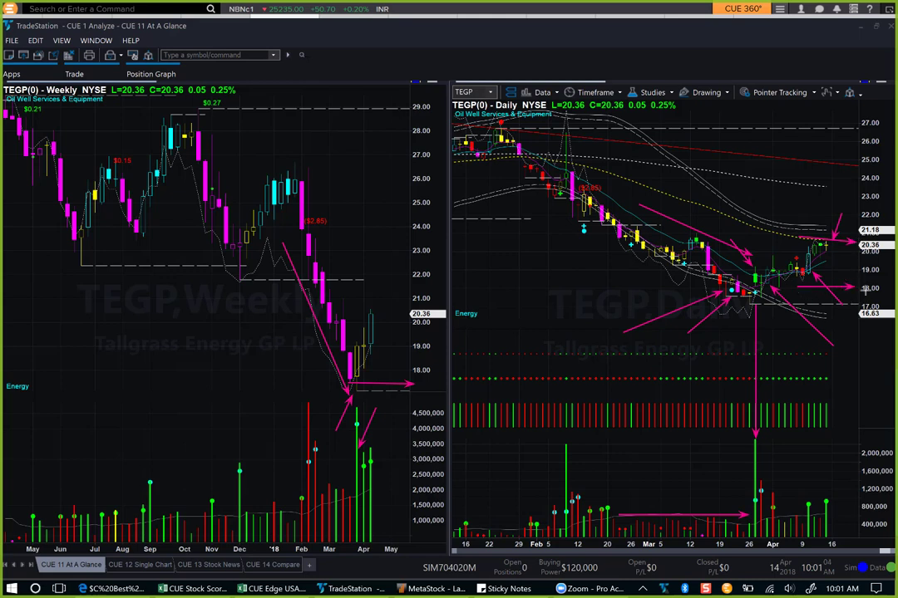
pyautogui.press('Escape')
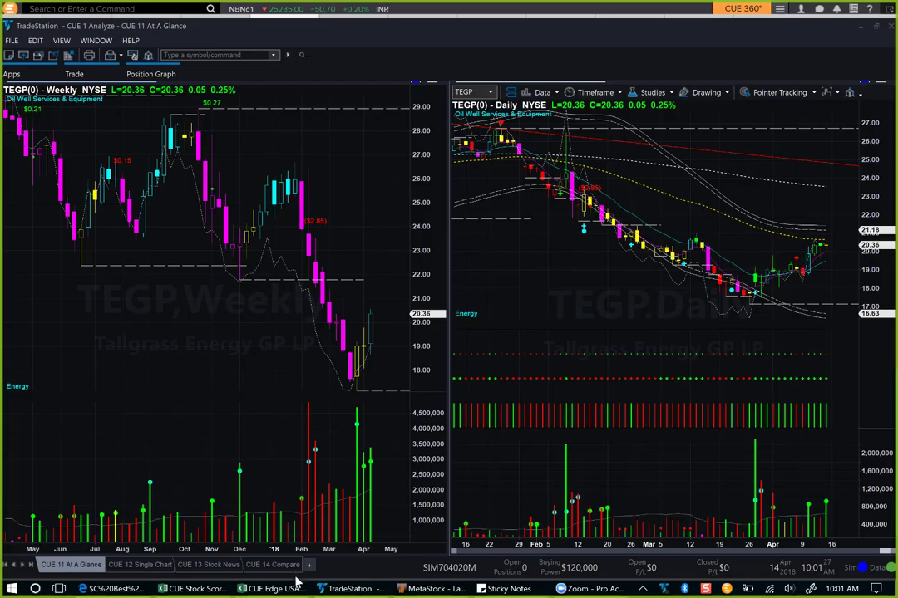
# - Switch to the CUE Edge USA workbook in Excel and compare Oil & Gas Drilling and Energy Equipment & Services with Oil & Gas Storage & Transportation
pyautogui.click(271, 589)
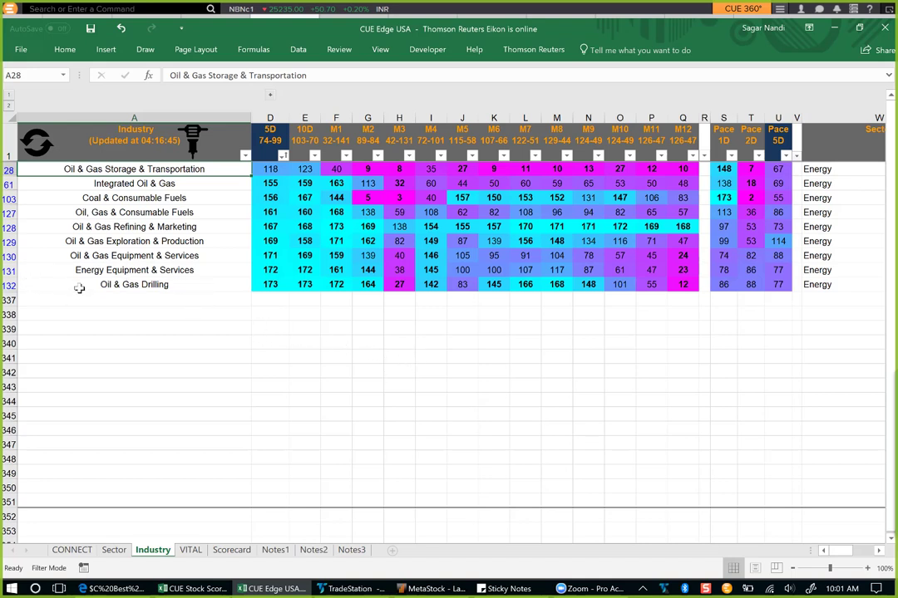
pyautogui.moveTo(79, 289); pyautogui.dragTo(268, 285)
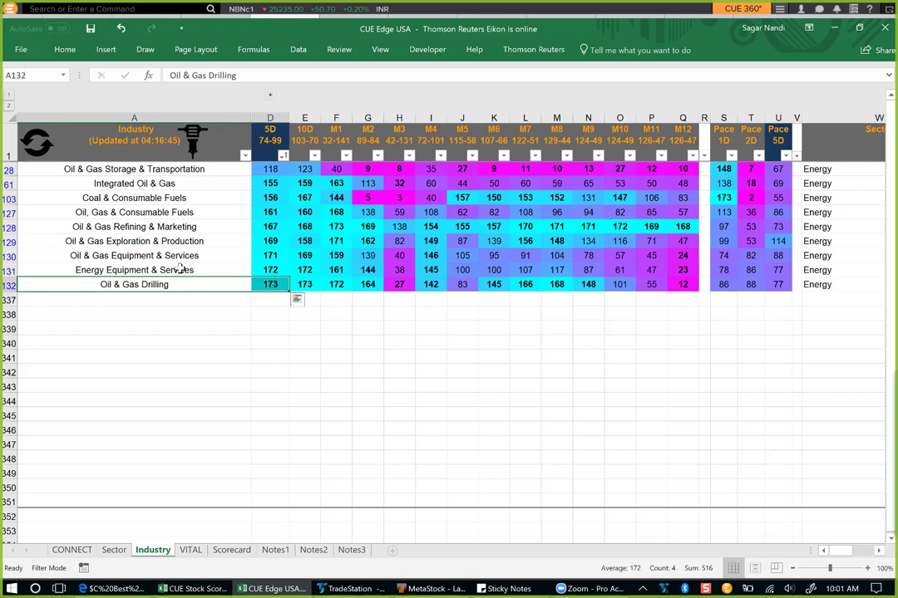
pyautogui.moveTo(180, 270); pyautogui.dragTo(270, 271)
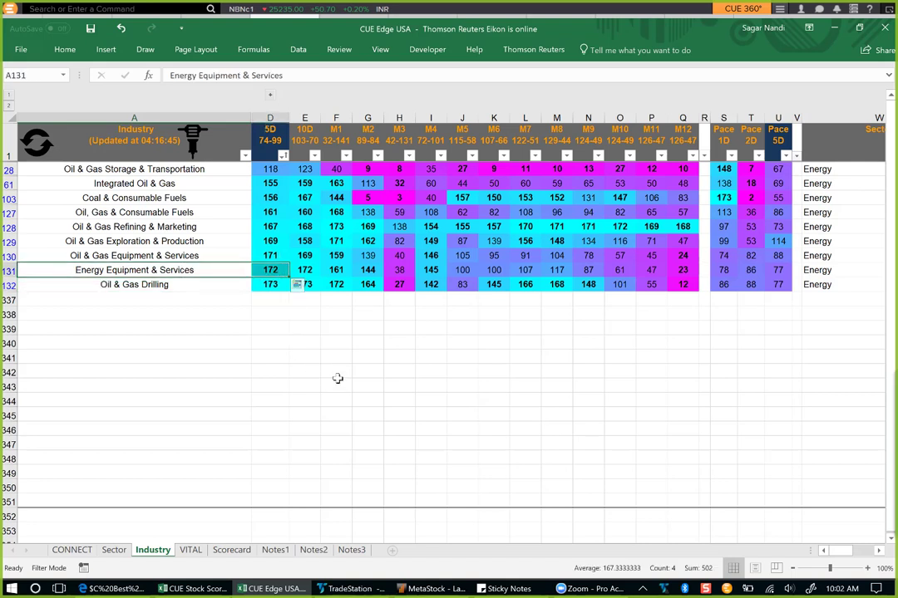
pyautogui.click(312, 358)
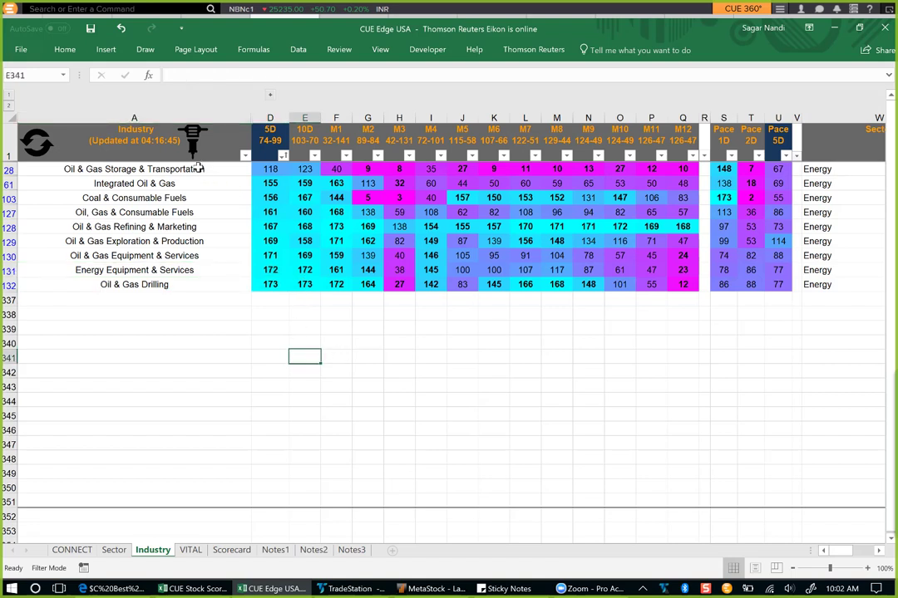
pyautogui.click(198, 168)
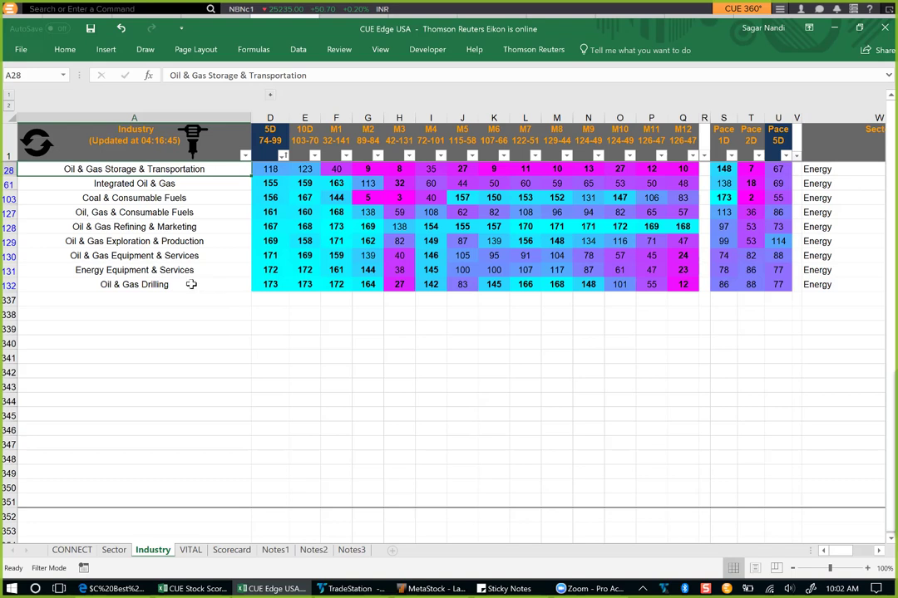
pyautogui.click(191, 284)
pyautogui.click(186, 170)
pyautogui.click(196, 284)
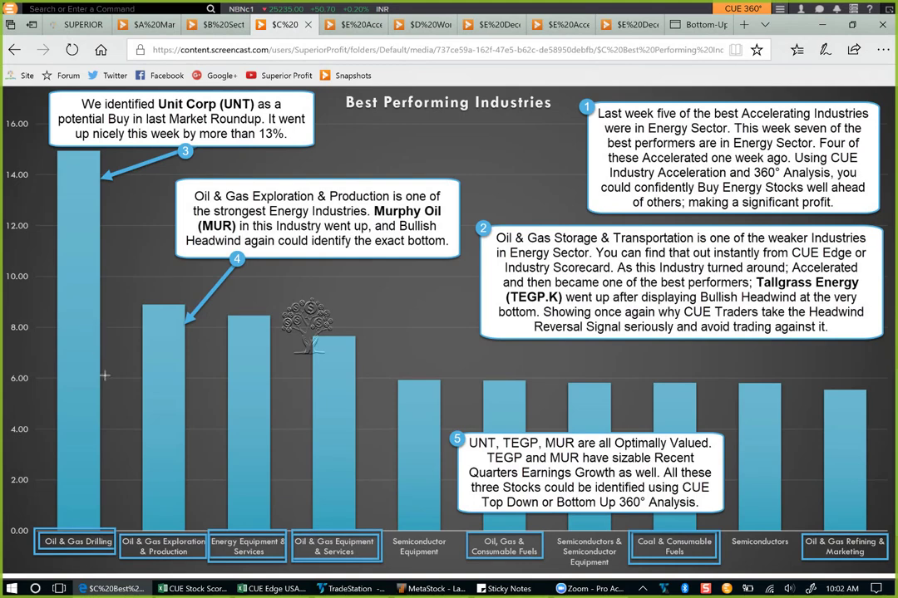
# - On the browser's Best Performing Industries chart, point an arrow at Oil & Gas Drilling, underline the Unit Corp (UNT) note, and clear the markings
pyautogui.moveTo(112, 401); pyautogui.dragTo(71, 522)
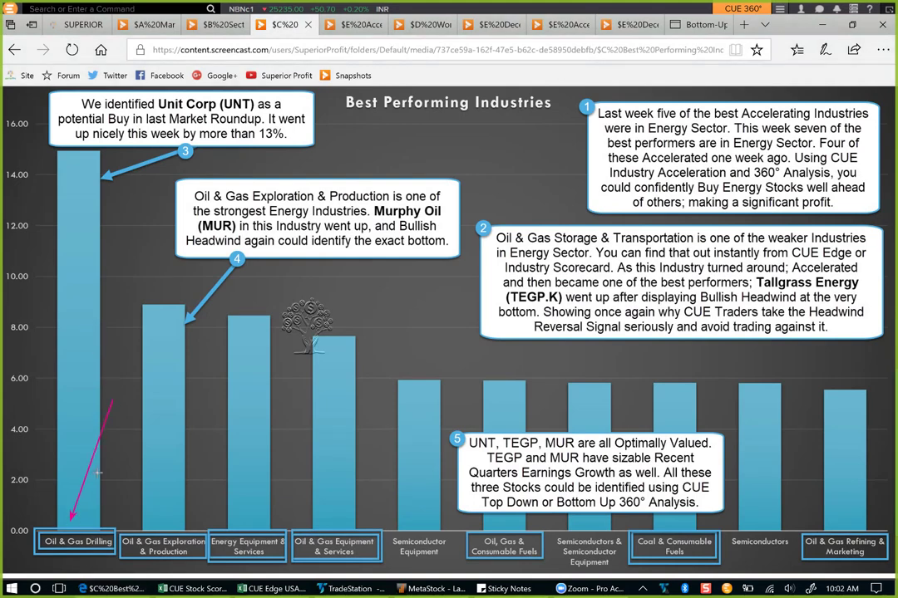
pyautogui.moveTo(108, 105); pyautogui.dragTo(270, 105)
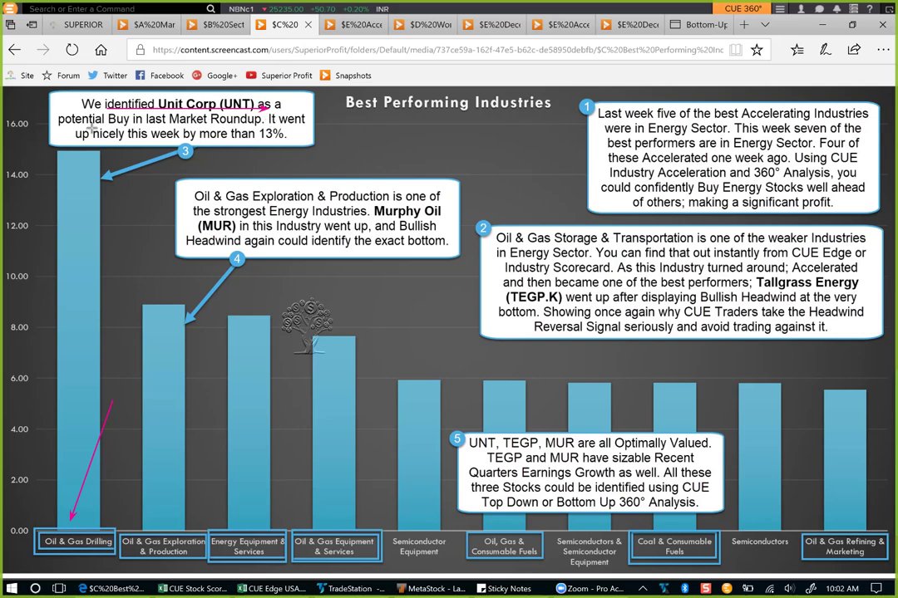
pyautogui.moveTo(109, 127); pyautogui.dragTo(251, 127)
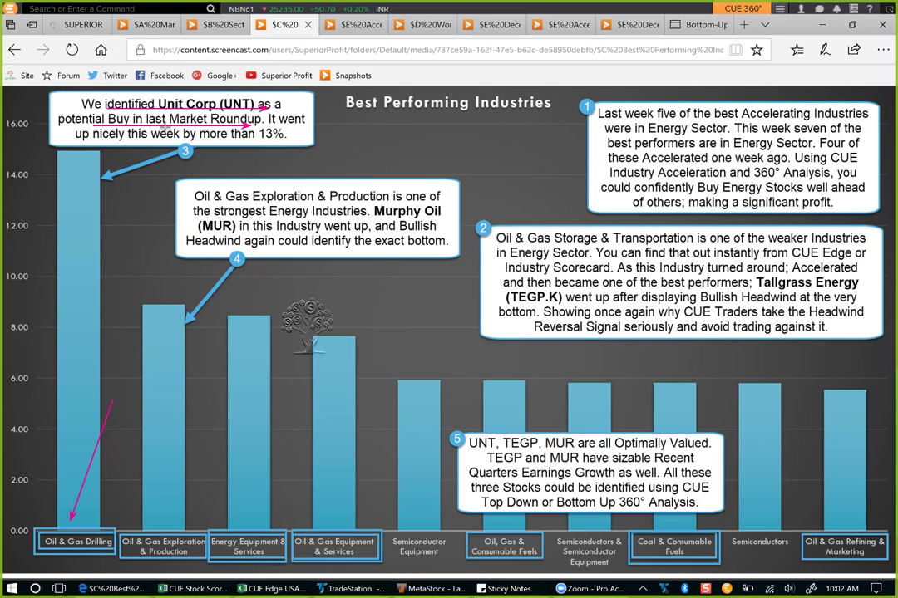
pyautogui.moveTo(123, 144); pyautogui.dragTo(284, 144)
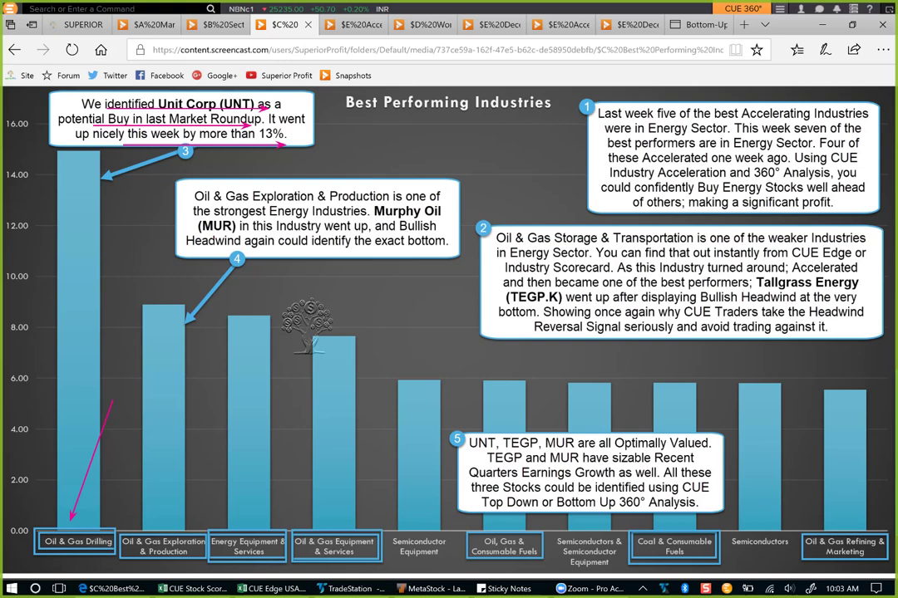
pyautogui.press('e')
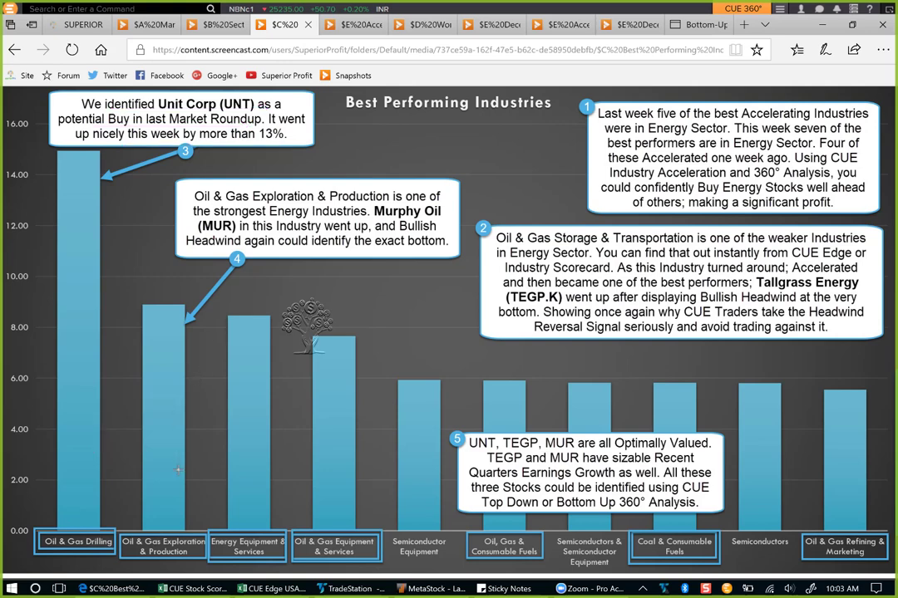
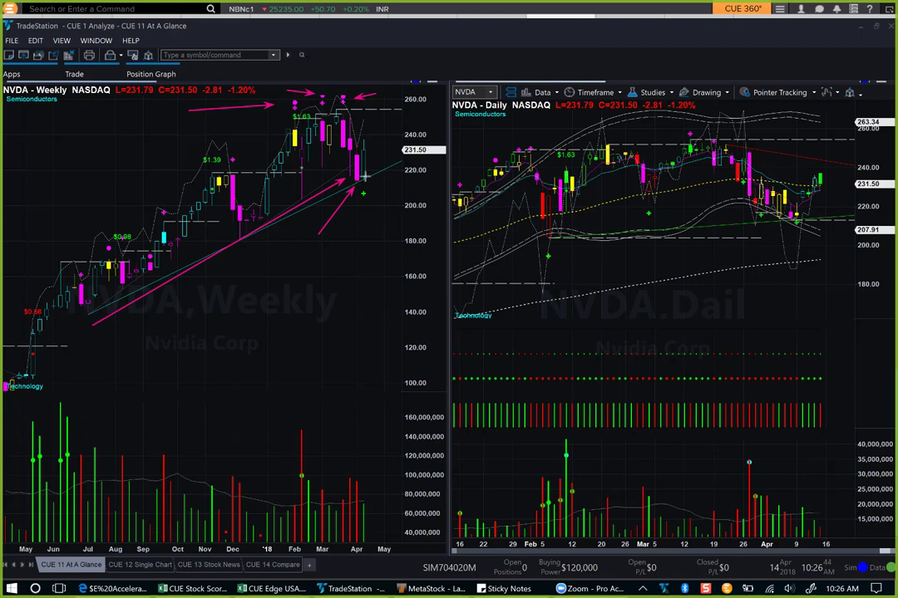
# - Draw arrows on the NVDA weekly chart in TradeStation marking the April low near the rising trendline and the latest bar
pyautogui.moveTo(310, 223); pyautogui.dragTo(353, 178)
pyautogui.moveTo(394, 141); pyautogui.dragTo(375, 153)
pyautogui.moveTo(380, 200); pyautogui.dragTo(370, 191)
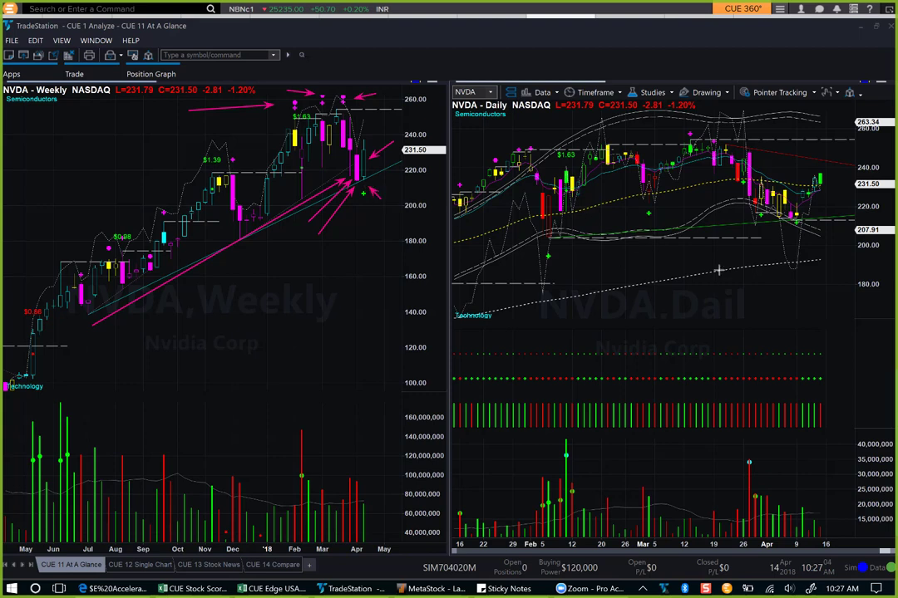
# - Draw arrows on the NVDA daily chart marking the resistance level across the February and March highs, the swings around it, and the latest bar
pyautogui.moveTo(562, 148); pyautogui.dragTo(780, 148)
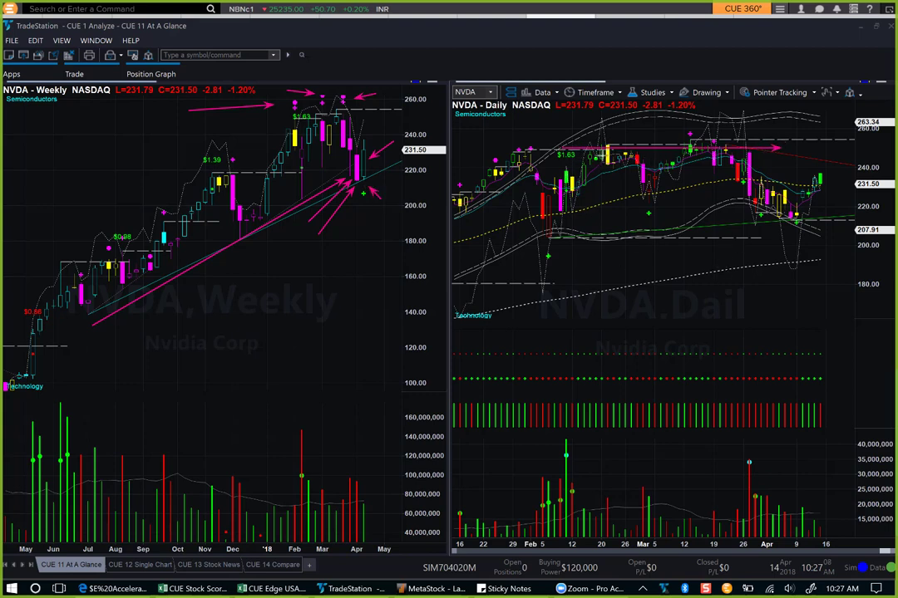
pyautogui.moveTo(585, 150); pyautogui.dragTo(744, 143)
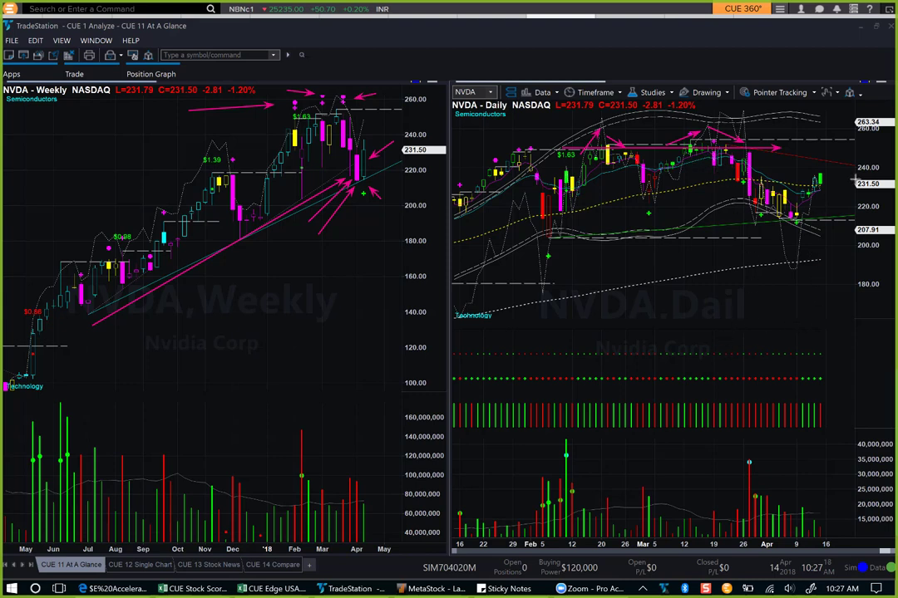
pyautogui.moveTo(856, 178); pyautogui.dragTo(828, 177)
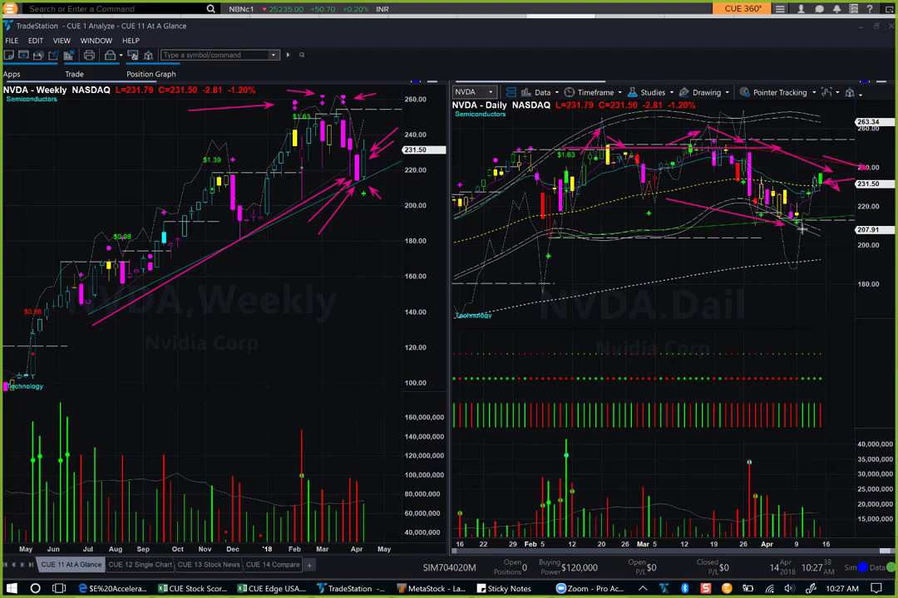
# - Mark possible bounces and reversals around the NVDA daily chart's support line and upper resistance with arrows, and clear all drawn arrows
pyautogui.moveTo(826, 225); pyautogui.dragTo(868, 217)
pyautogui.moveTo(822, 153); pyautogui.dragTo(857, 150)
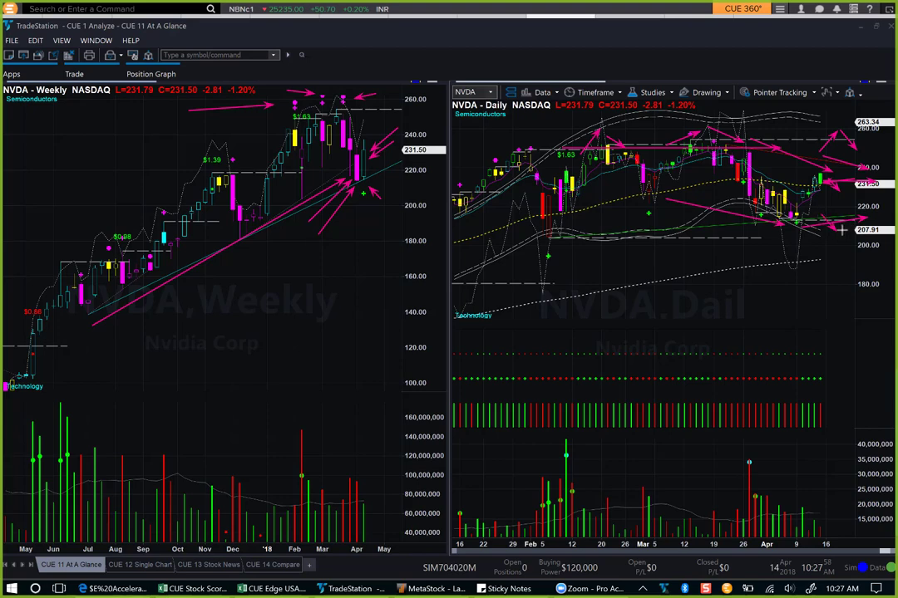
pyautogui.moveTo(831, 223); pyautogui.dragTo(859, 207)
pyautogui.moveTo(820, 91); pyautogui.dragTo(830, 121)
pyautogui.moveTo(809, 277); pyautogui.dragTo(827, 236)
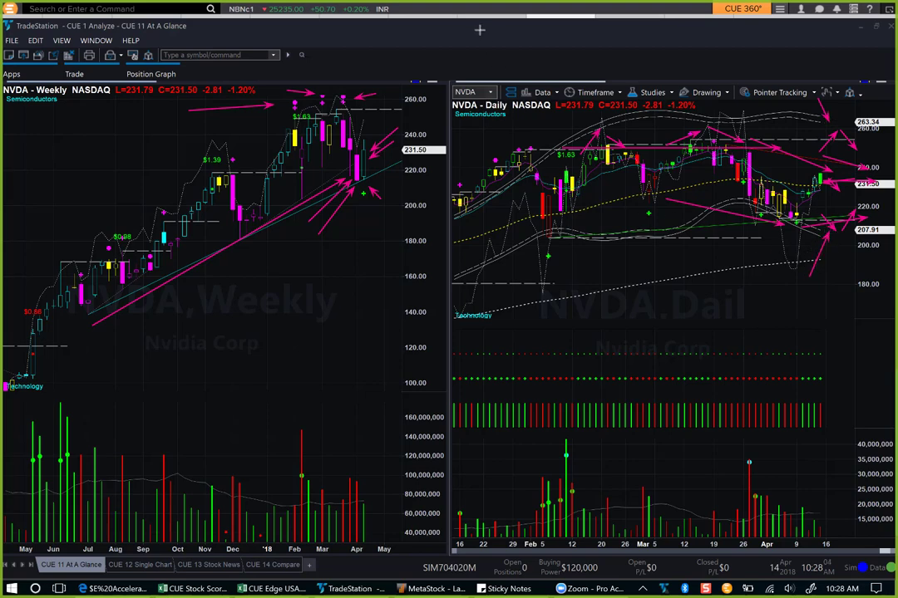
pyautogui.press('Escape')
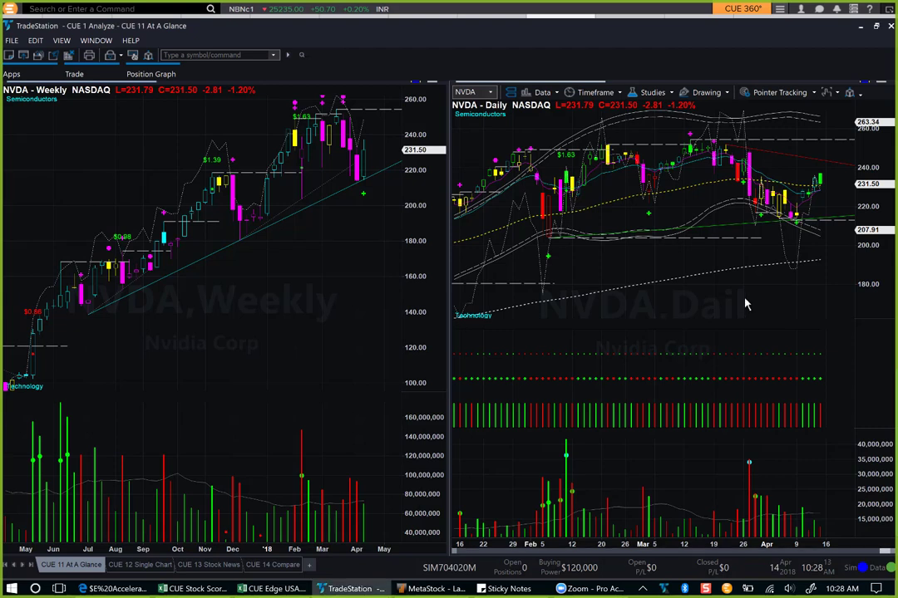
# - Load the symbol AMBA in the charts and point an arrow at the green signal beneath the latest weekly bar
pyautogui.write('amba')
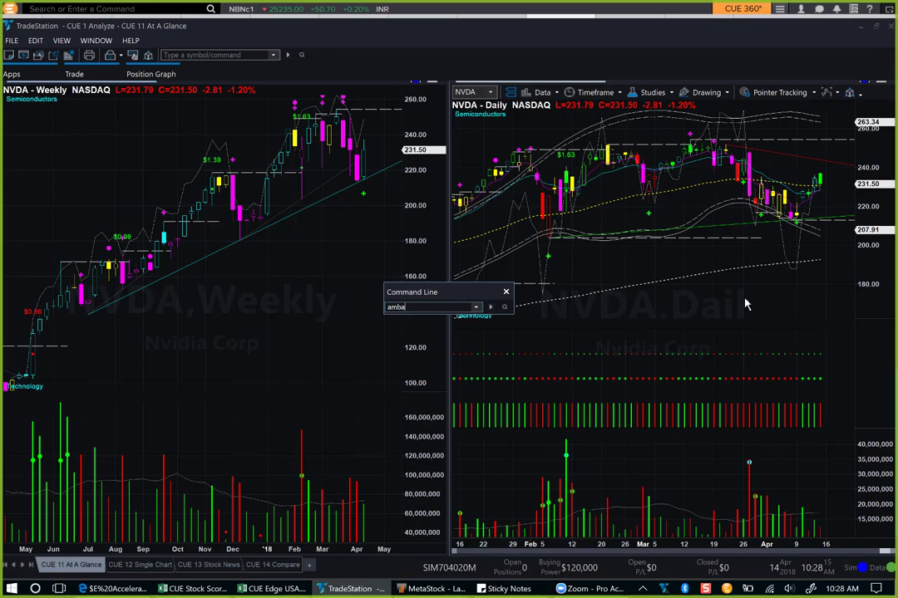
pyautogui.press('Return')
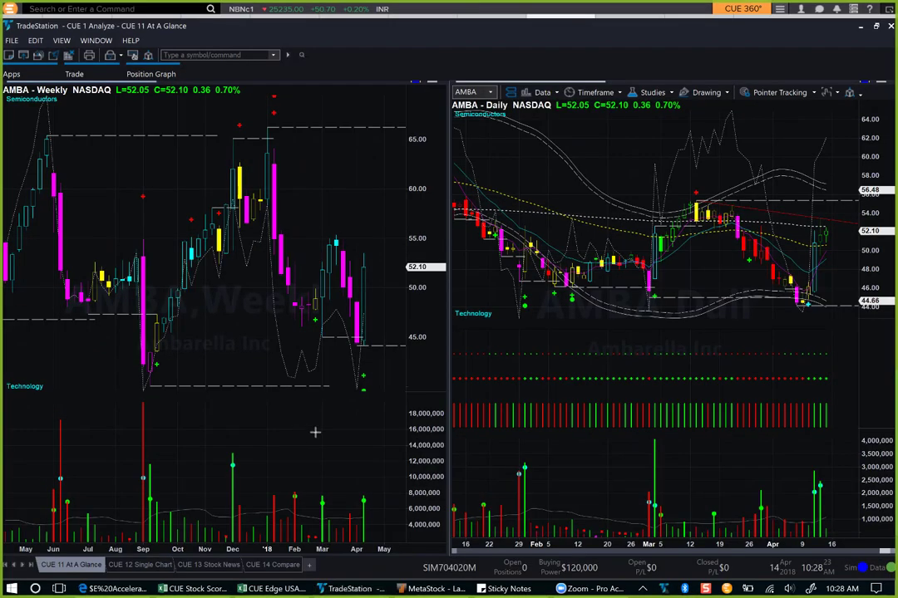
pyautogui.moveTo(299, 435); pyautogui.dragTo(364, 401)
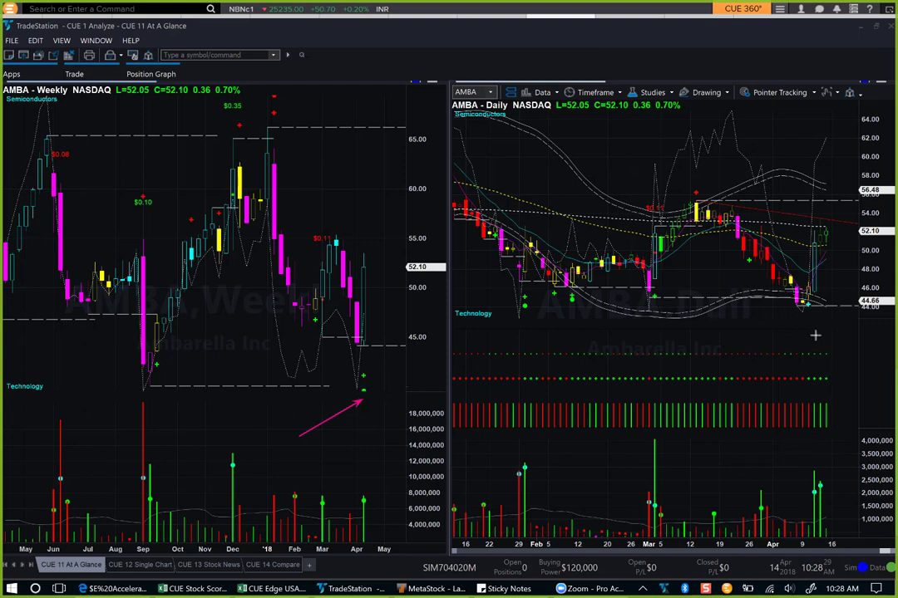
# - Draw arrows on the AMBA daily chart marking the April drop below support, the recovery, and the support level running from late January
pyautogui.moveTo(845, 350); pyautogui.dragTo(816, 307)
pyautogui.moveTo(773, 297); pyautogui.dragTo(847, 298)
pyautogui.moveTo(754, 277); pyautogui.dragTo(794, 331)
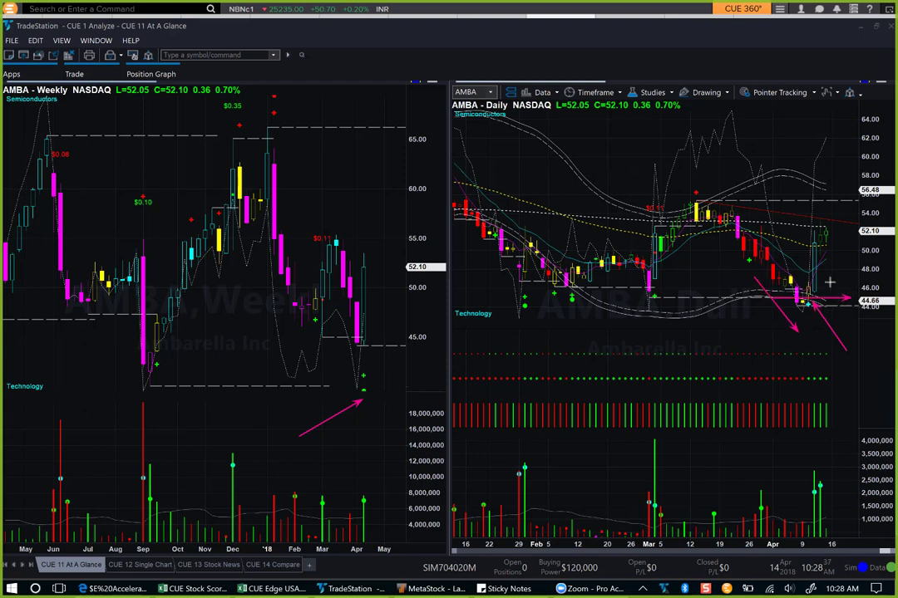
pyautogui.moveTo(829, 284); pyautogui.dragTo(807, 331)
pyautogui.moveTo(522, 294); pyautogui.dragTo(856, 293)
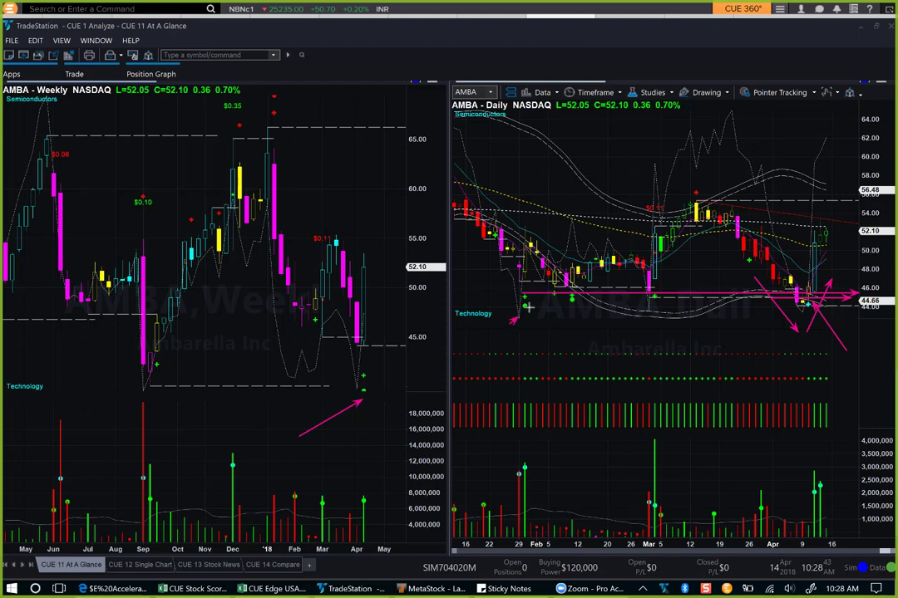
# - Point arrows at the green signals under the late-January and February lows and at the late-January and early-March volume spikes on AMBA's daily chart
pyautogui.moveTo(508, 329); pyautogui.dragTo(565, 310)
pyautogui.moveTo(502, 357); pyautogui.dragTo(526, 457)
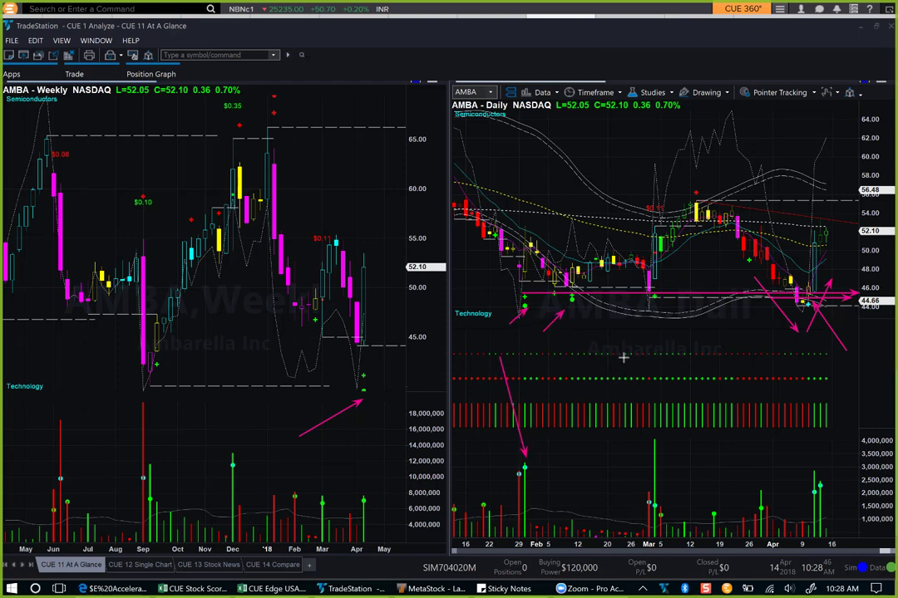
pyautogui.moveTo(631, 333); pyautogui.dragTo(652, 445)
# - Mark AMBA's April low, the daily levels near 44, 46 and 50.5, and the latest weekly bar with arrows, and clear all drawn arrows
pyautogui.moveTo(809, 342); pyautogui.dragTo(807, 307)
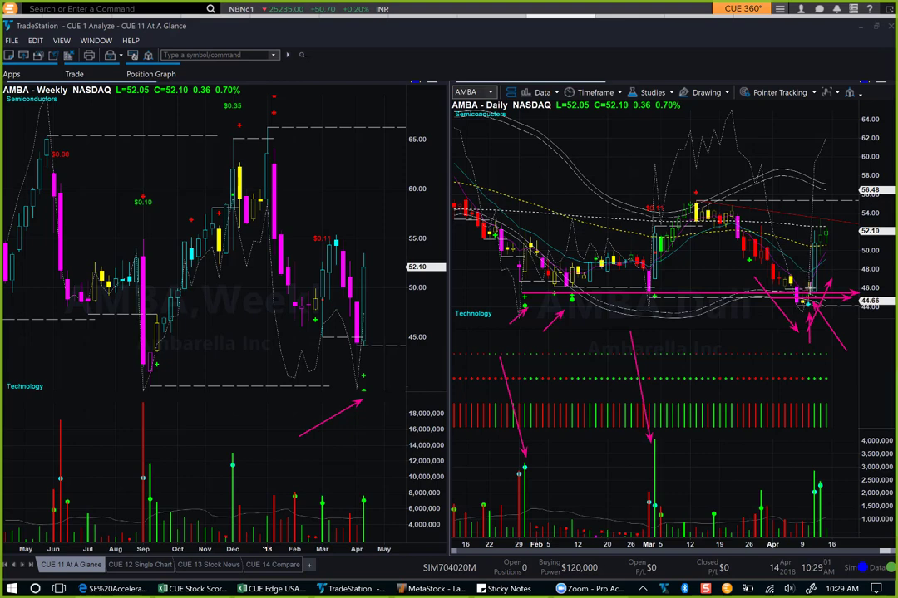
pyautogui.moveTo(809, 288); pyautogui.dragTo(891, 287)
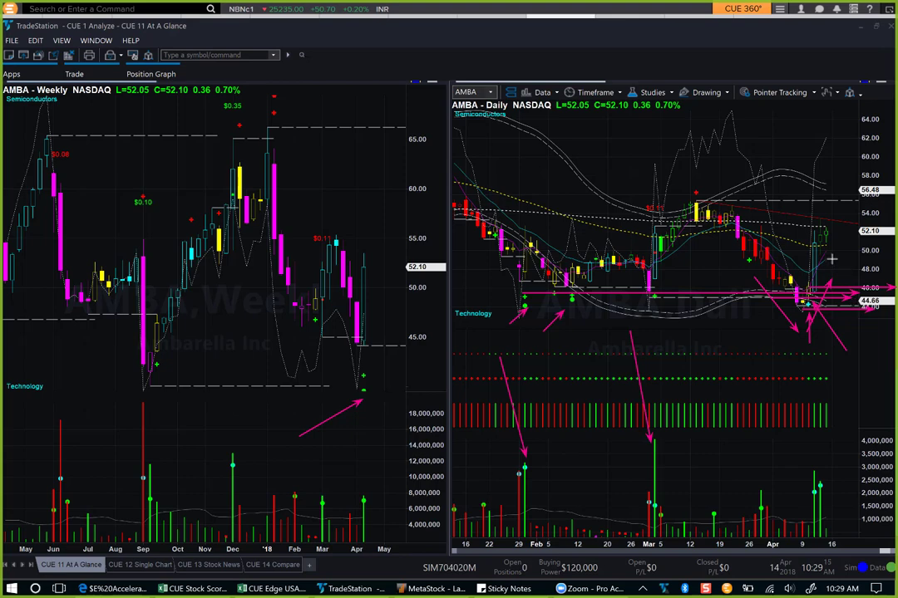
pyautogui.moveTo(830, 249); pyautogui.dragTo(883, 249)
pyautogui.moveTo(426, 249); pyautogui.dragTo(367, 277)
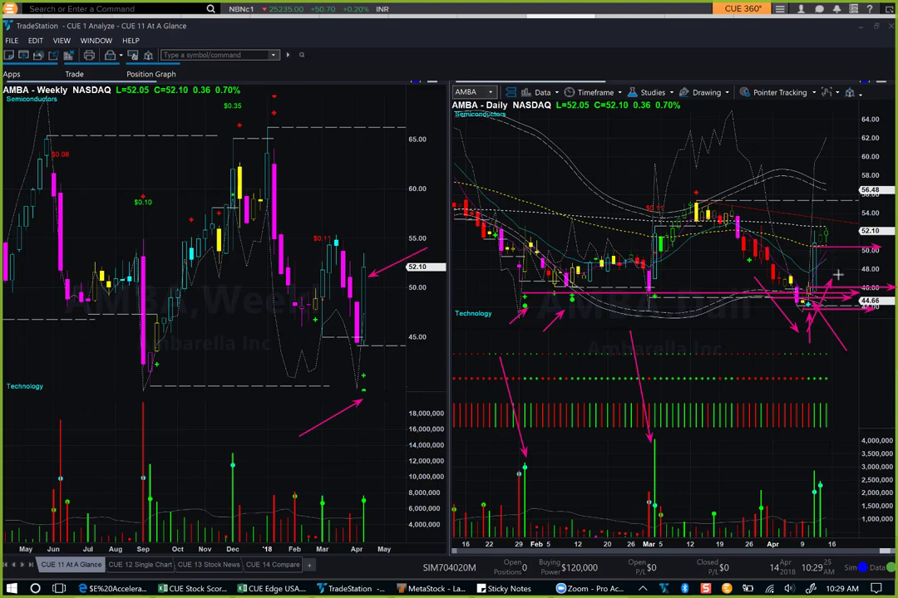
pyautogui.moveTo(785, 213); pyautogui.dragTo(882, 223)
pyautogui.press('Escape')
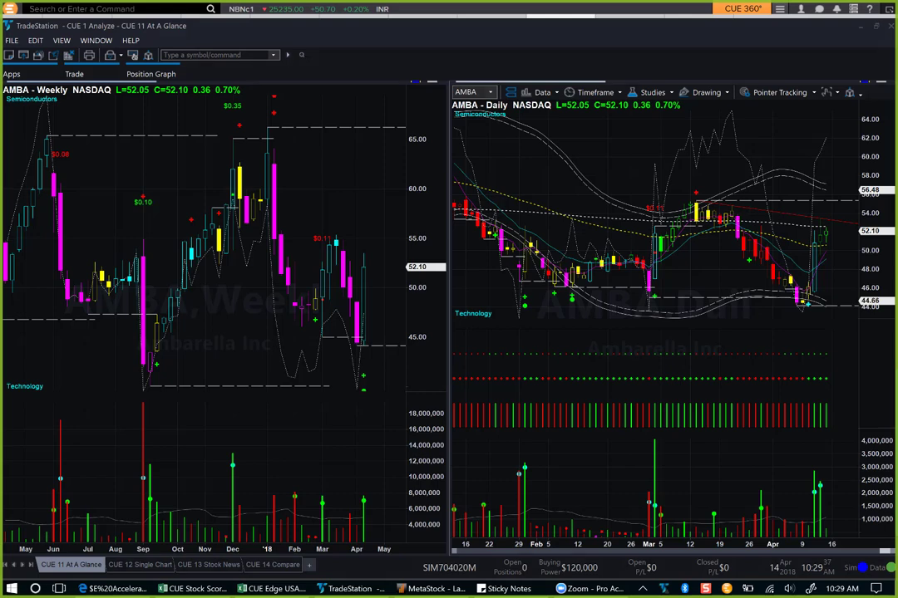
# - Show the cyan and magenta dotted levels on AMBA's daily chart and mark the levels near 43, 46, 48.68 and 50.5 with arrows
pyautogui.click(792, 140)
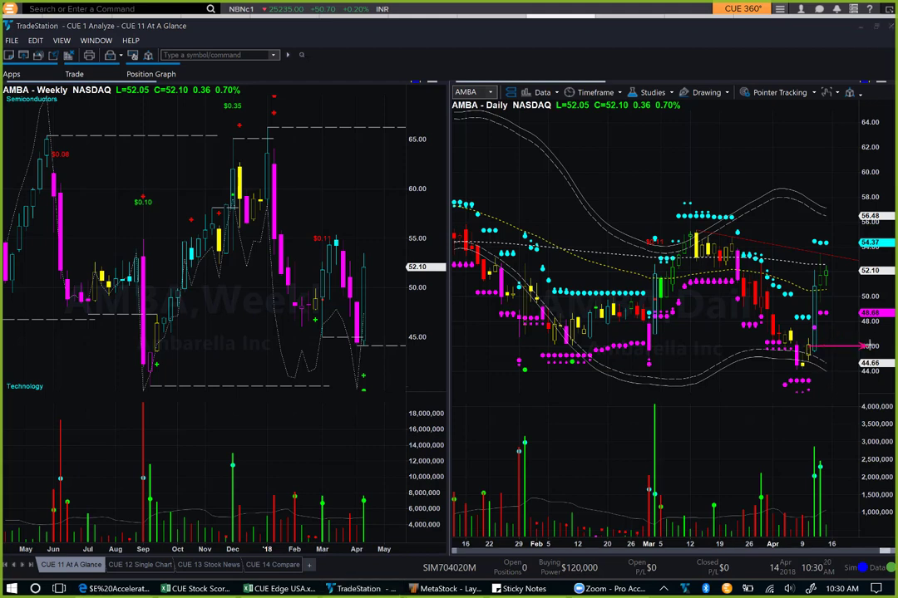
pyautogui.click(805, 380)
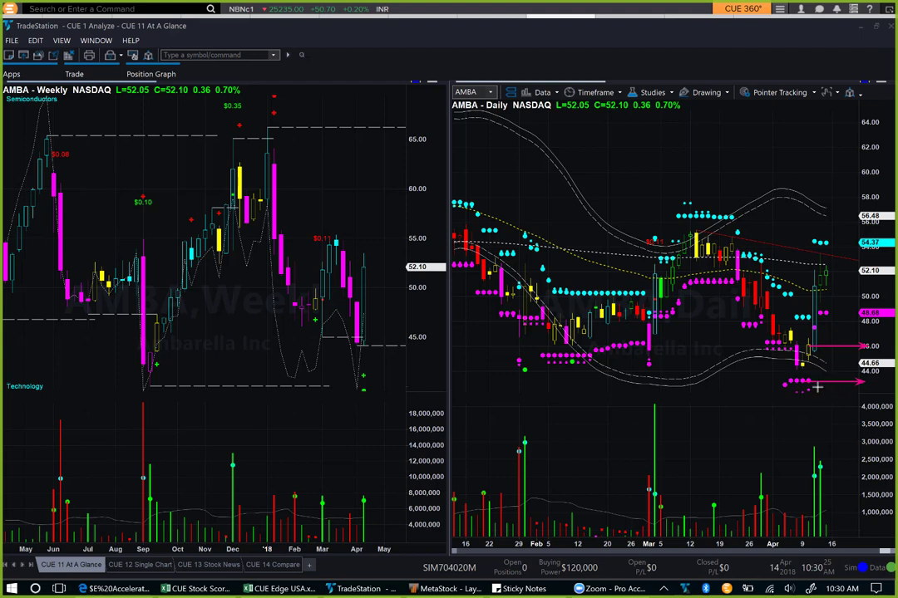
pyautogui.moveTo(836, 381); pyautogui.dragTo(836, 347)
pyautogui.click(813, 289)
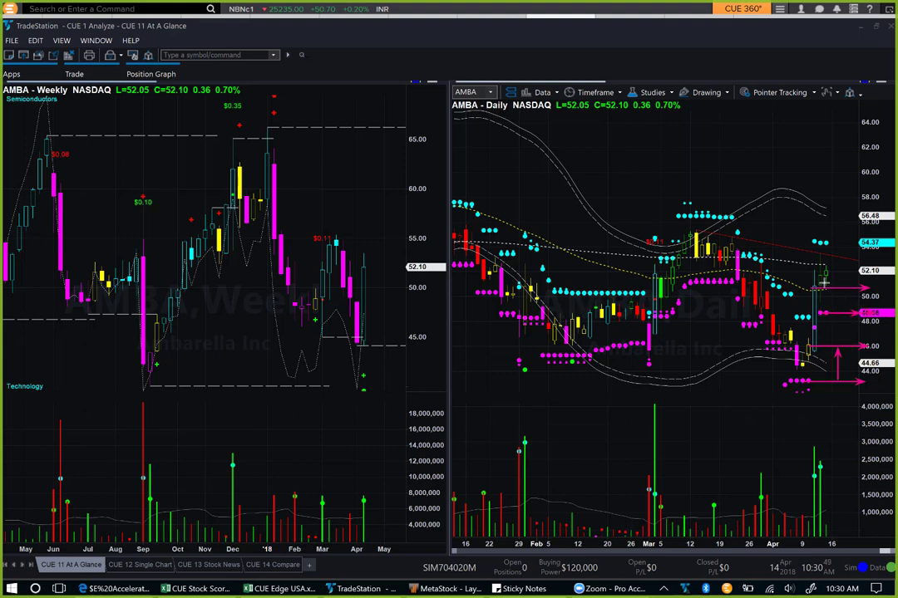
pyautogui.moveTo(830, 286); pyautogui.dragTo(847, 303)
pyautogui.moveTo(394, 242); pyautogui.dragTo(366, 283)
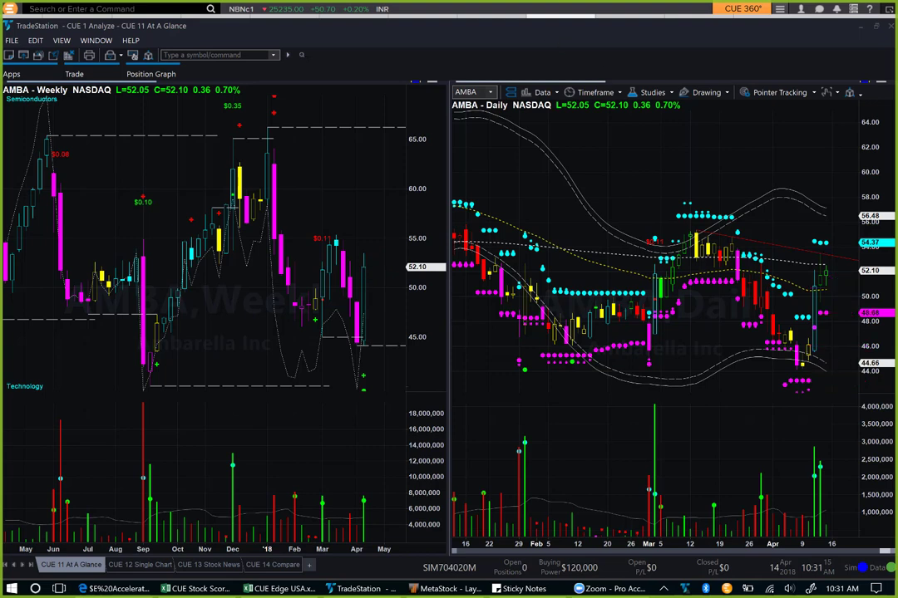
# - Restore AMBA's earlier daily studies and draw arrows for the weekly breakout and reversal near 65 and the daily drop and recovery around 44.66
pyautogui.click(735, 162)
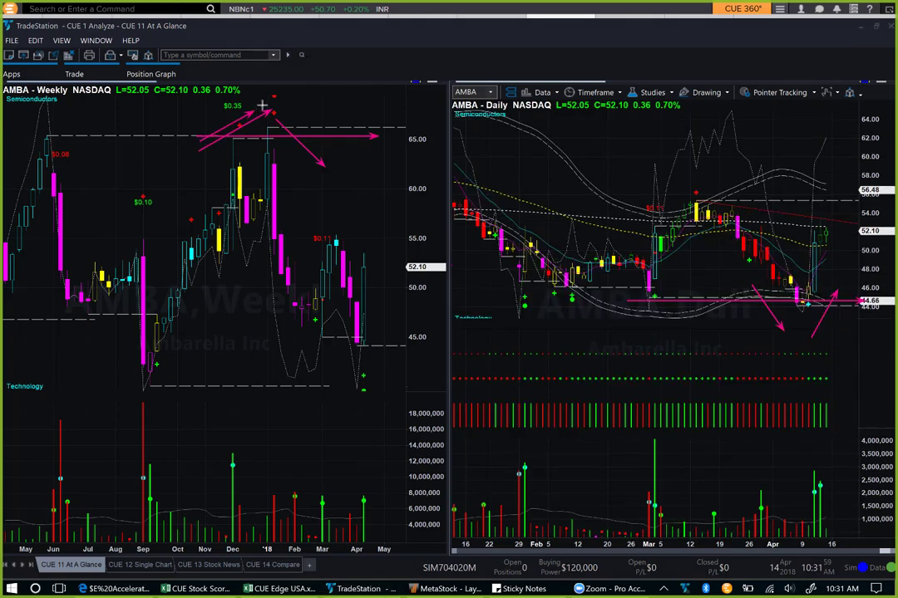
pyautogui.moveTo(291, 108); pyautogui.dragTo(324, 163)
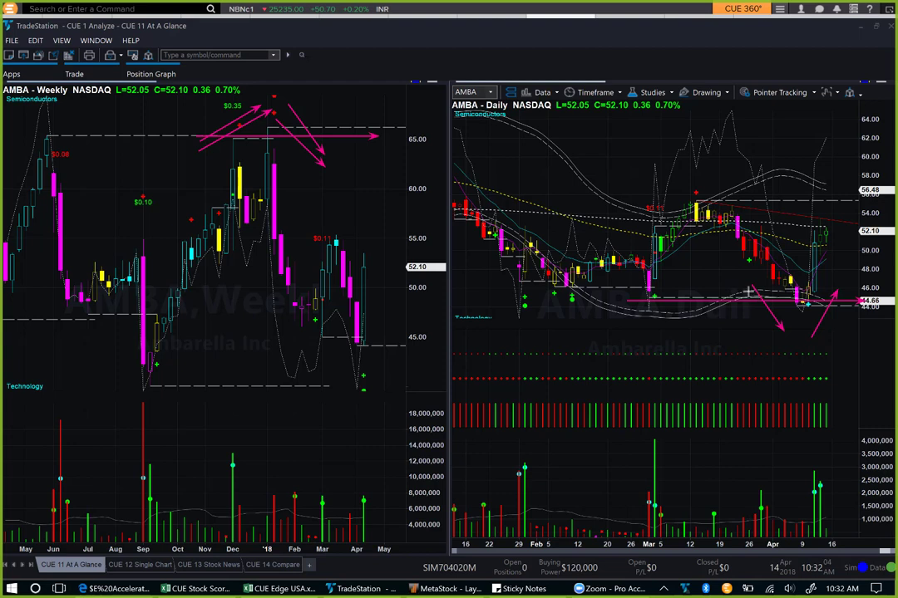
pyautogui.moveTo(748, 293)
pyautogui.mouseDown()
pyautogui.moveTo(781, 330)
pyautogui.moveTo(828, 324)
pyautogui.moveTo(852, 298)
pyautogui.mouseUp()
pyautogui.moveTo(171, 135); pyautogui.dragTo(236, 113)
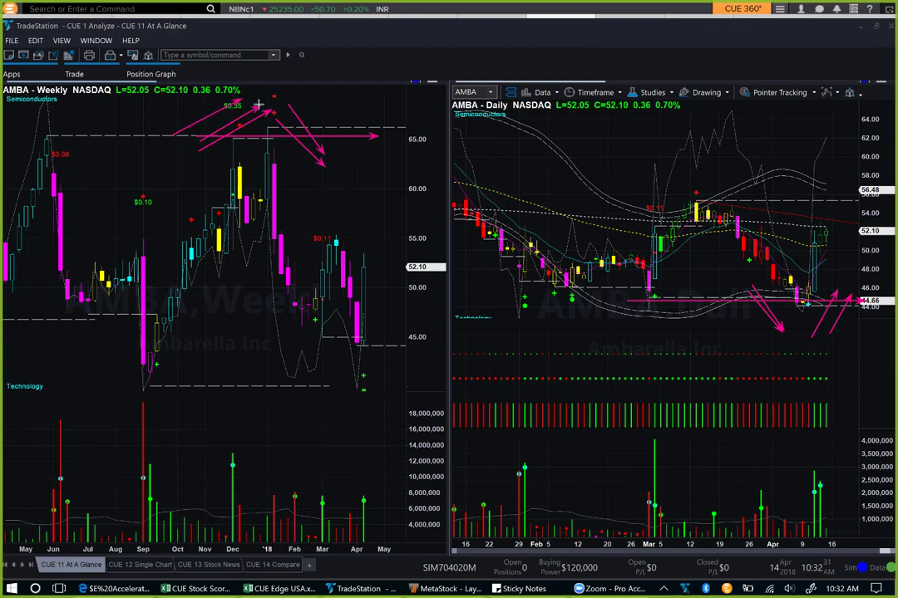
pyautogui.moveTo(297, 102); pyautogui.dragTo(338, 157)
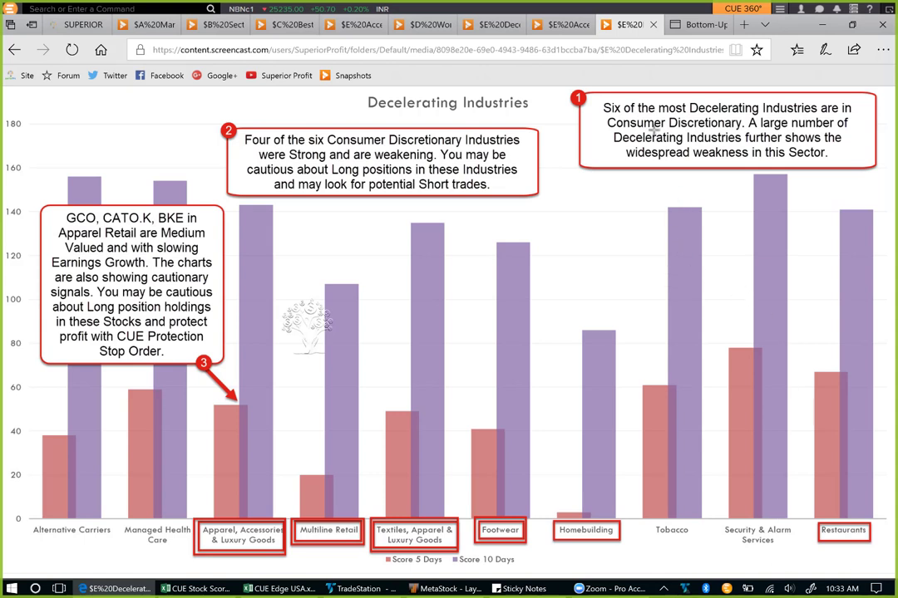
# - On the Decelerating Industries chart in the browser, underline the Consumer Discretionary weakness note and point arrows at the six red-boxed industries
pyautogui.moveTo(653, 129); pyautogui.dragTo(715, 130)
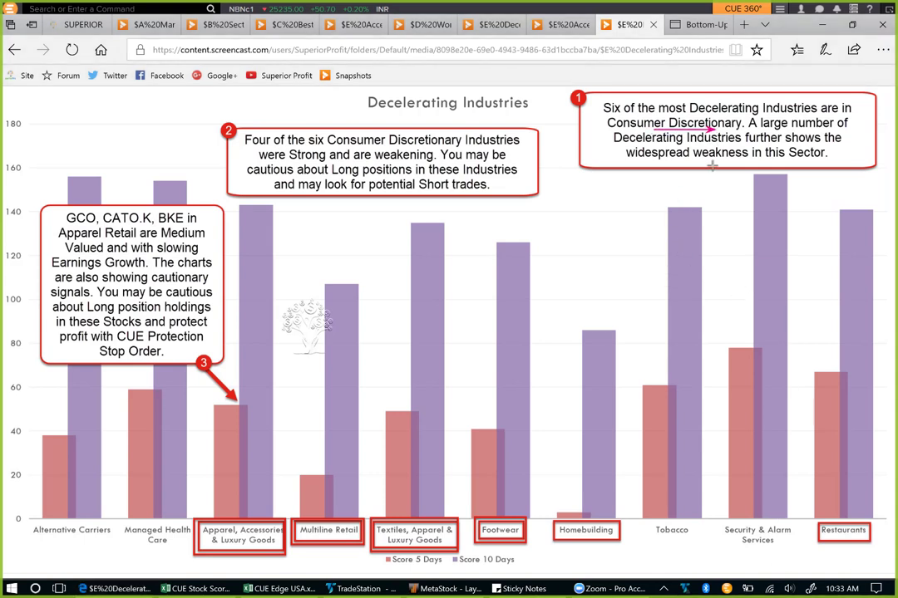
pyautogui.moveTo(680, 162)
pyautogui.mouseDown()
pyautogui.moveTo(810, 161)
pyautogui.moveTo(841, 148)
pyautogui.mouseUp()
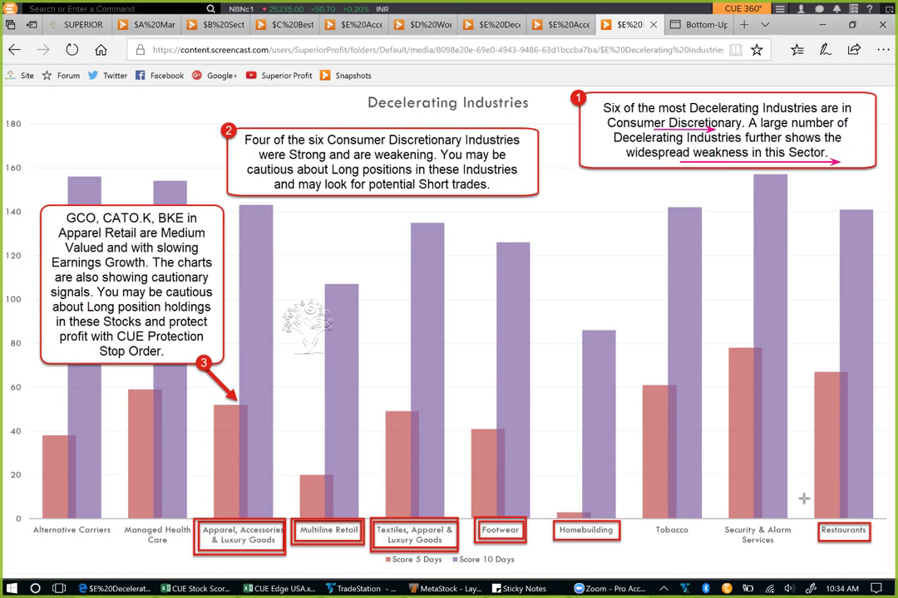
pyautogui.moveTo(794, 485); pyautogui.dragTo(824, 514)
pyautogui.moveTo(595, 488)
pyautogui.mouseDown()
pyautogui.moveTo(573, 509)
pyautogui.moveTo(592, 510)
pyautogui.mouseUp()
pyautogui.moveTo(556, 496); pyautogui.dragTo(568, 514)
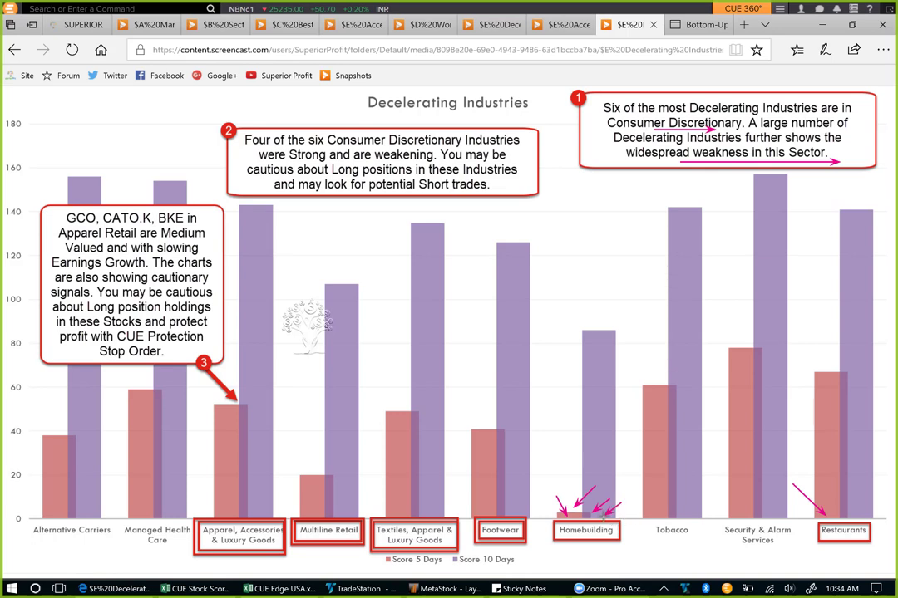
pyautogui.moveTo(622, 503); pyautogui.dragTo(607, 514)
pyautogui.moveTo(516, 499); pyautogui.dragTo(502, 515)
pyautogui.moveTo(420, 499); pyautogui.dragTo(428, 513)
pyautogui.moveTo(310, 499); pyautogui.dragTo(313, 512)
pyautogui.moveTo(212, 500); pyautogui.dragTo(225, 512)
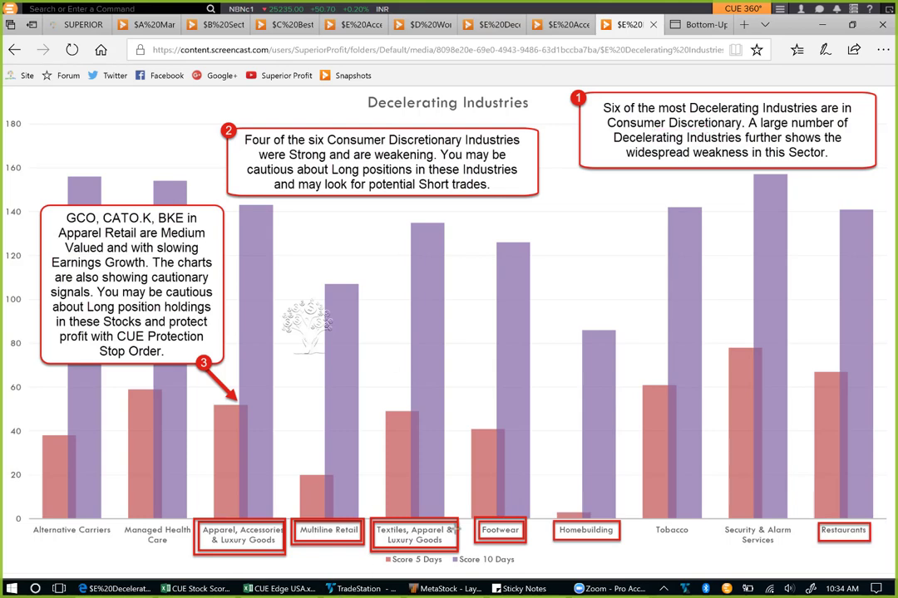
# - Switch to the CUE Edge USA workbook and sort the industries by Pace 5D from smallest to largest
pyautogui.hotkey('alt', 'Tab')
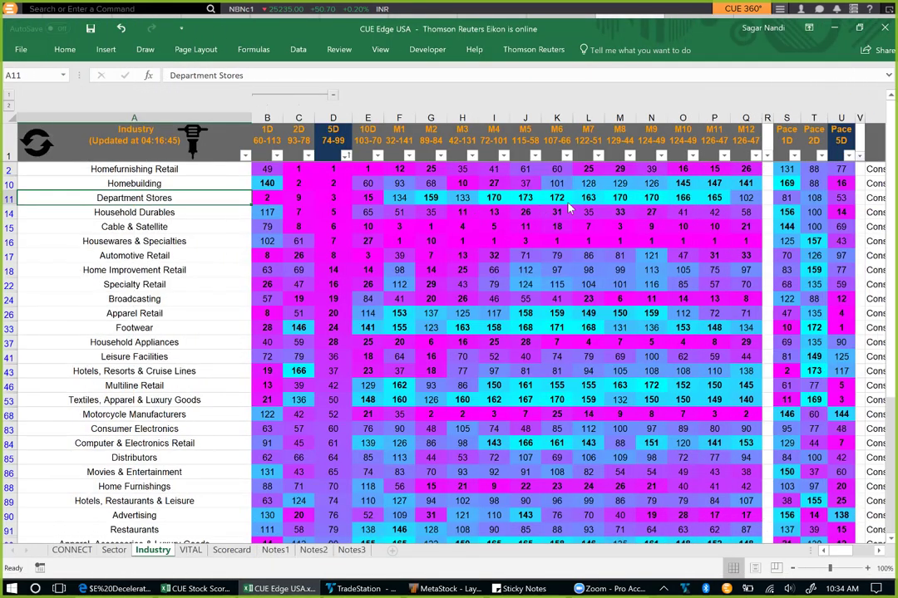
pyautogui.click(844, 156)
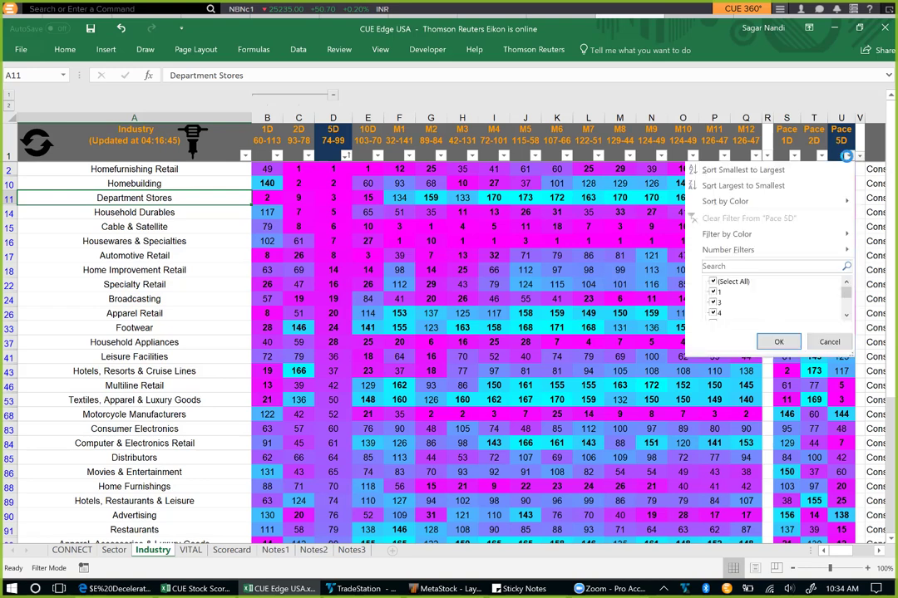
pyautogui.click(742, 169)
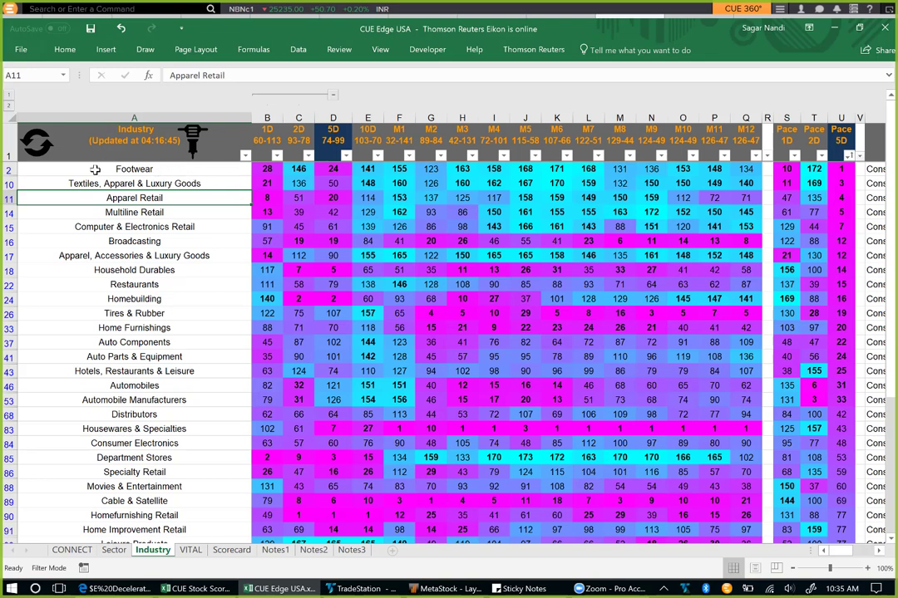
# - Select the rows for Footwear, Textiles, Apparel & Luxury Goods, Apparel Retail, Multiline Retail, and Computer & Electronics Retail together
pyautogui.click(5, 169)
pyautogui.keyDown('ctrl'); pyautogui.click(8, 183); pyautogui.keyUp('ctrl')
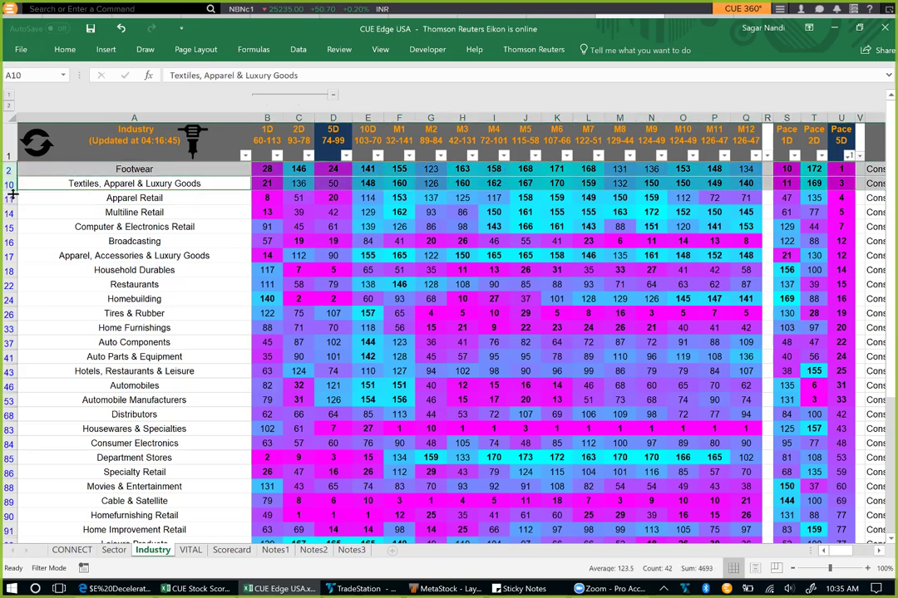
pyautogui.keyDown('ctrl'); pyautogui.click(8, 198); pyautogui.keyUp('ctrl')
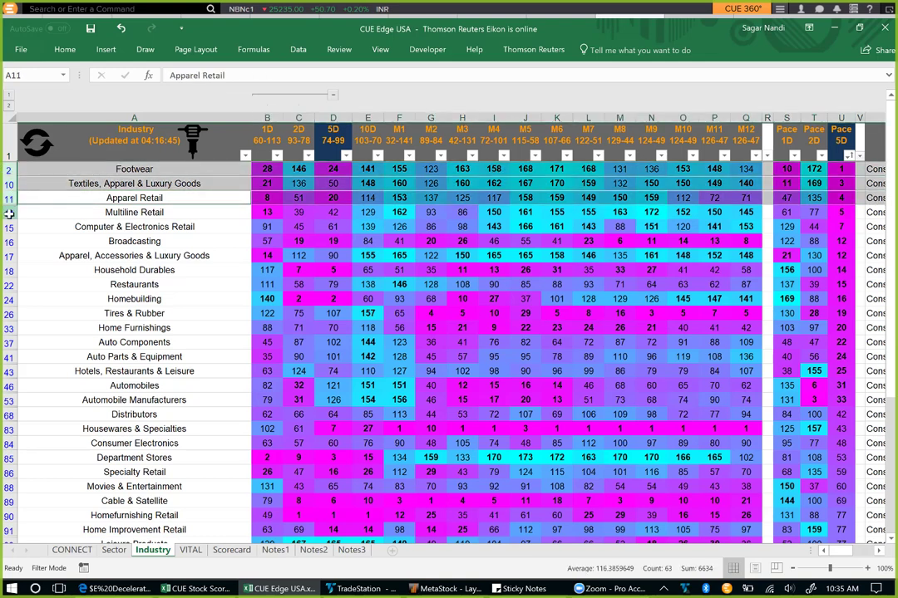
pyautogui.keyDown('ctrl'); pyautogui.click(8, 213); pyautogui.keyUp('ctrl')
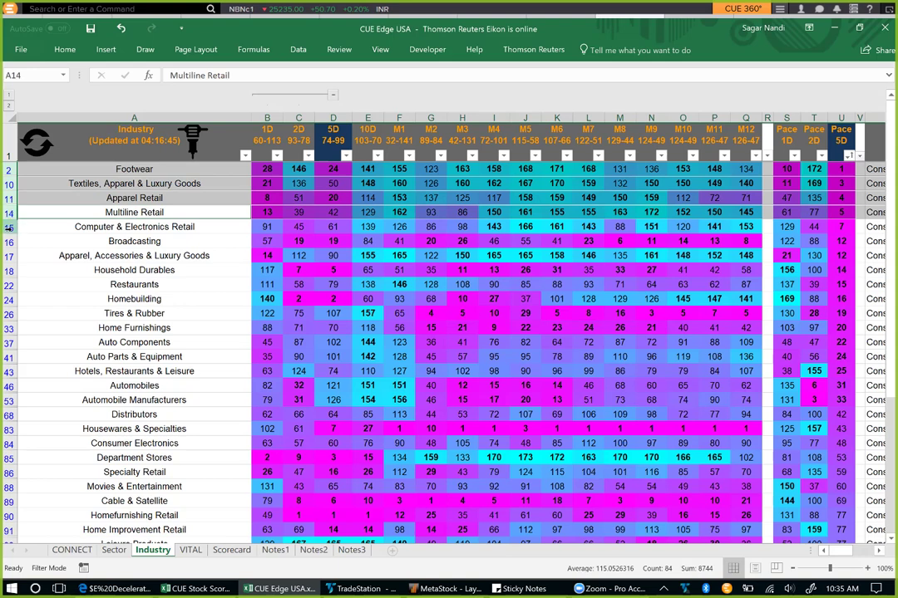
pyautogui.keyDown('ctrl'); pyautogui.click(10, 228); pyautogui.keyUp('ctrl')
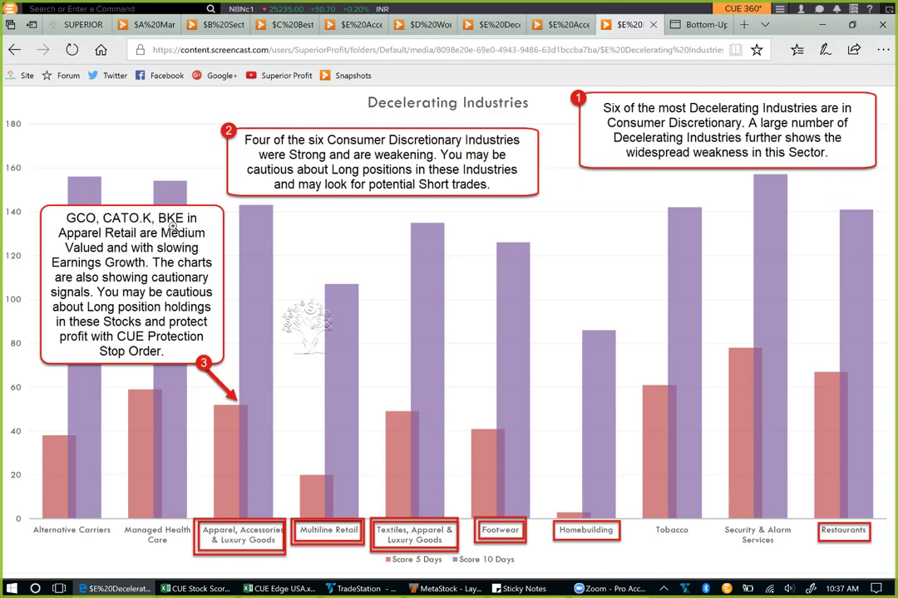
# - In the CUE Stock Scorecard workbook, sort the apparel retail stocks by Relative Value ascending and select the CATO.K, GCO and BKE rows
pyautogui.click(200, 588)
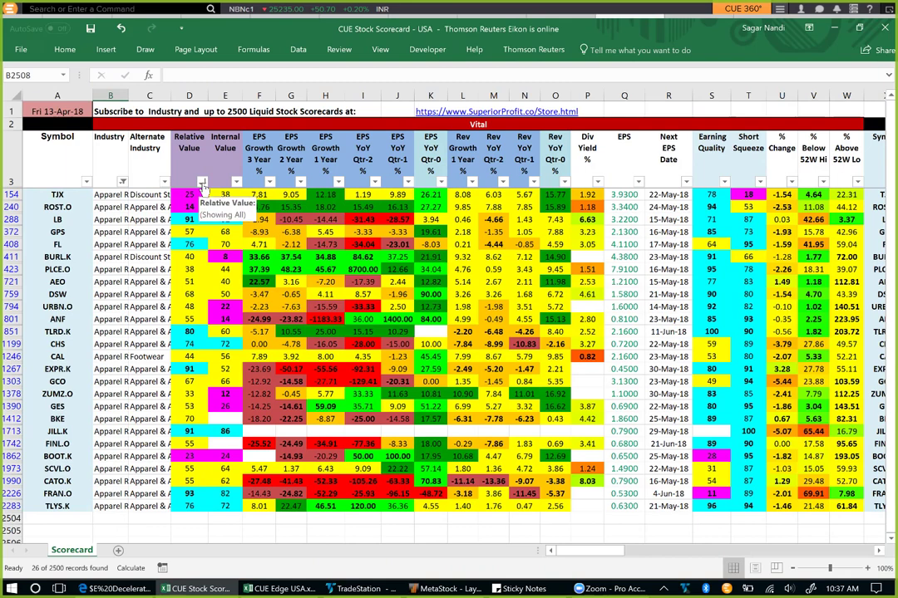
pyautogui.click(202, 182)
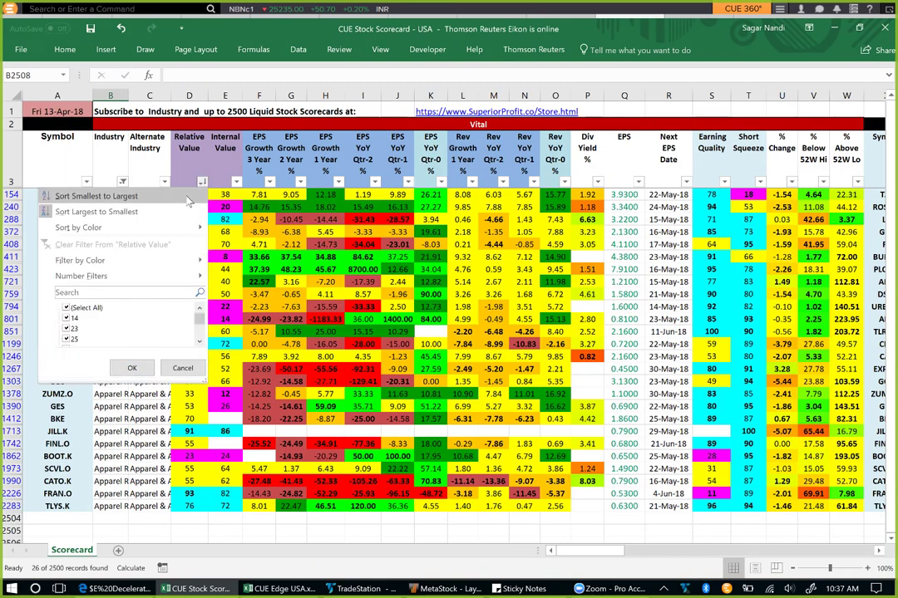
pyautogui.click(189, 200)
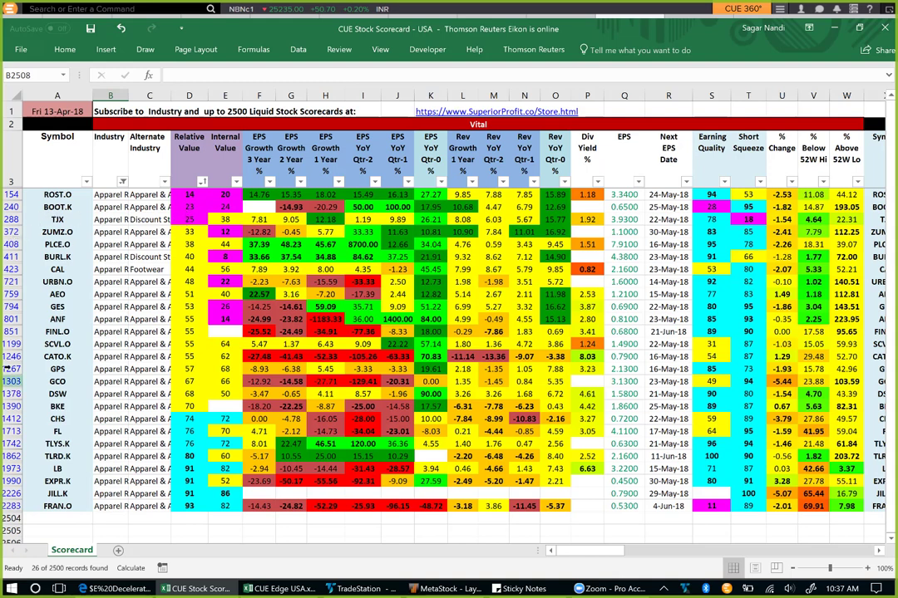
pyautogui.moveTo(11, 381); pyautogui.dragTo(72, 359)
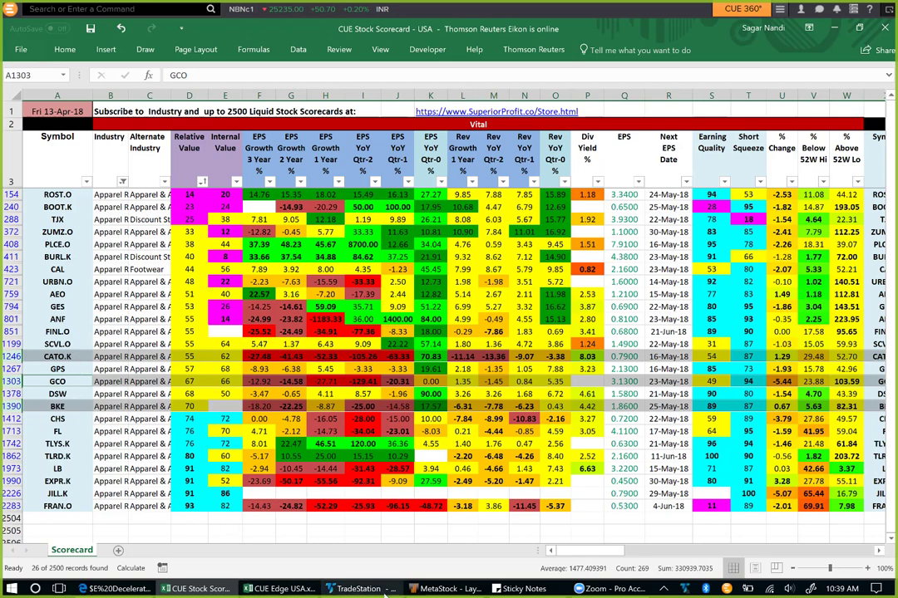
# - In TradeStation, mark CATO's weekly support near 12, the drop and recovery, the March volume spike, resistance near 16.7 and the latest bar with arrows
pyautogui.click(358, 589)
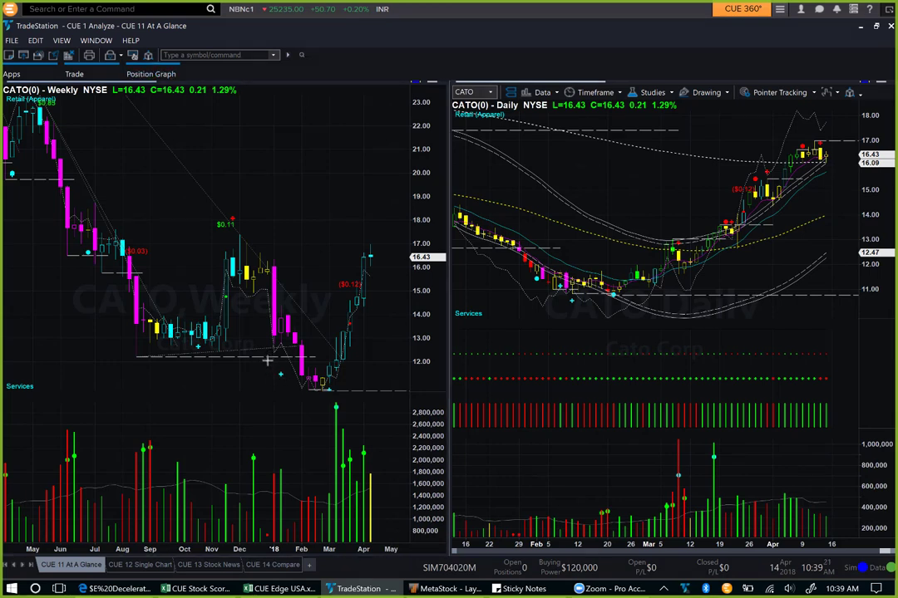
pyautogui.moveTo(268, 360); pyautogui.dragTo(367, 359)
pyautogui.moveTo(250, 342)
pyautogui.mouseDown()
pyautogui.moveTo(285, 404)
pyautogui.moveTo(366, 364)
pyautogui.mouseUp()
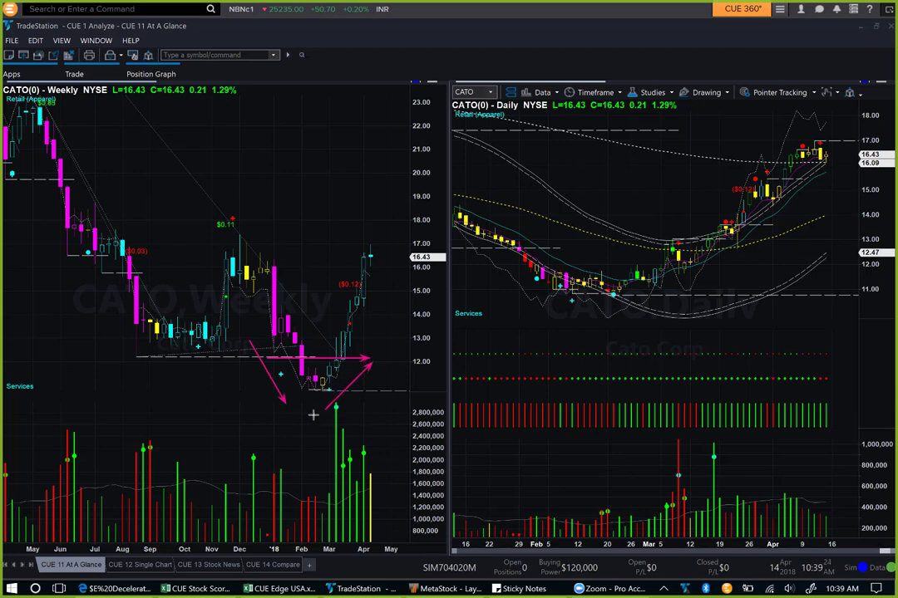
pyautogui.moveTo(312, 415); pyautogui.dragTo(335, 458)
pyautogui.moveTo(233, 250); pyautogui.dragTo(375, 251)
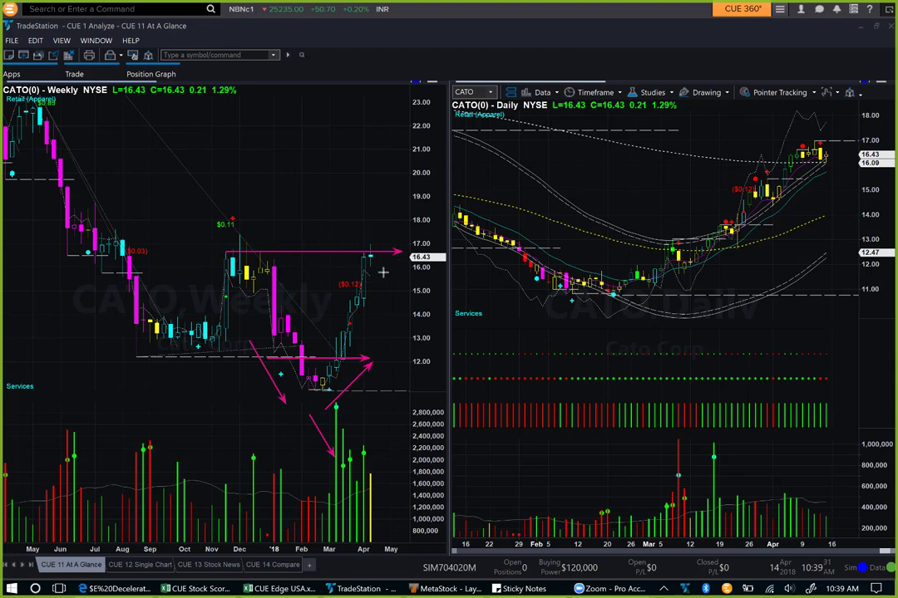
pyautogui.moveTo(393, 218); pyautogui.dragTo(370, 243)
# - Point arrows at the red signals above CATO's April daily highs and at the latest bar, and clear the drawn arrows
pyautogui.moveTo(755, 109); pyautogui.dragTo(792, 139)
pyautogui.moveTo(854, 121); pyautogui.dragTo(830, 144)
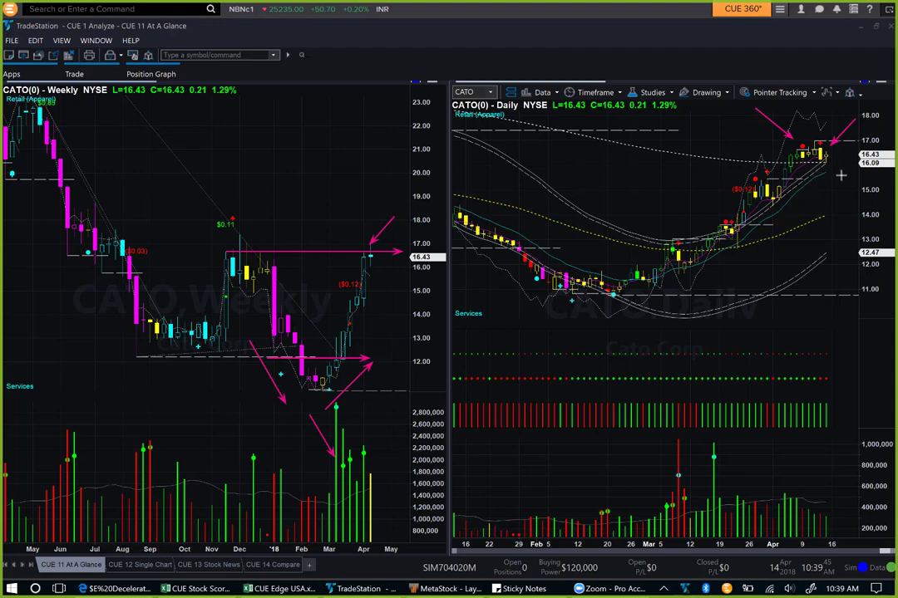
pyautogui.moveTo(816, 193); pyautogui.dragTo(839, 169)
pyautogui.press('Escape')
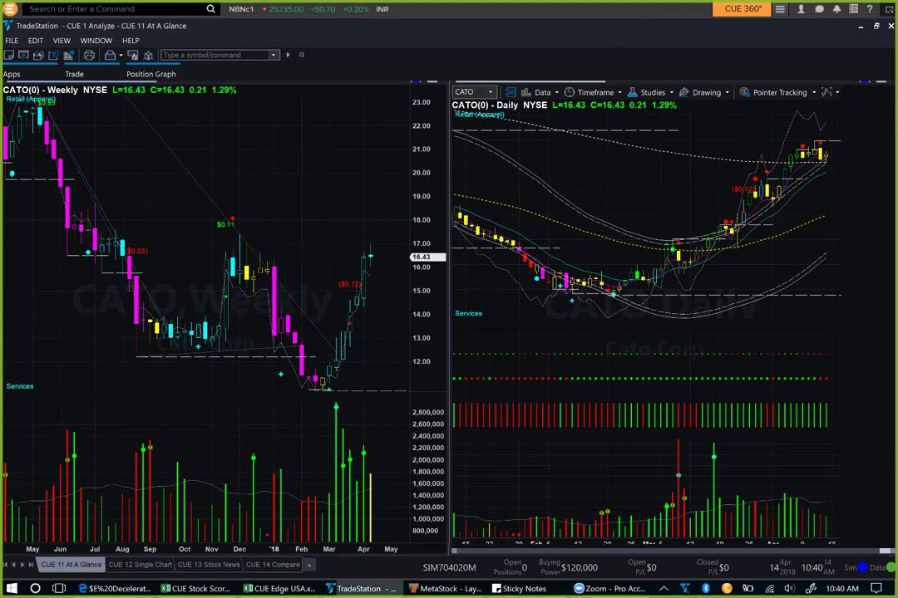
# - Load the symbol BKE and draw arrows on its weekly chart along the descending trendline, the level near 23.3, and the April breakout and pullback
pyautogui.write('BKE')
pyautogui.press('Return')
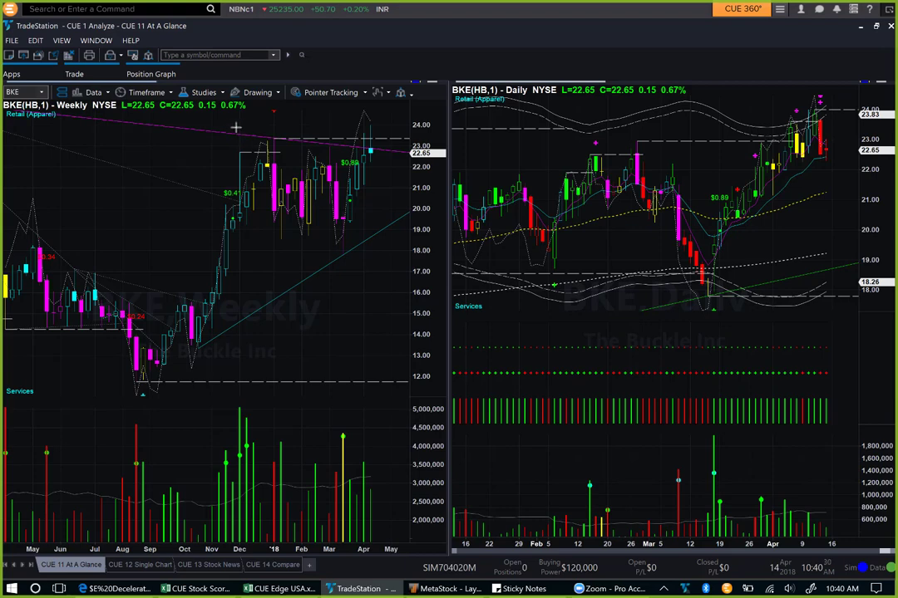
pyautogui.moveTo(236, 127)
pyautogui.mouseDown()
pyautogui.moveTo(253, 109)
pyautogui.moveTo(274, 108)
pyautogui.moveTo(392, 143)
pyautogui.mouseUp()
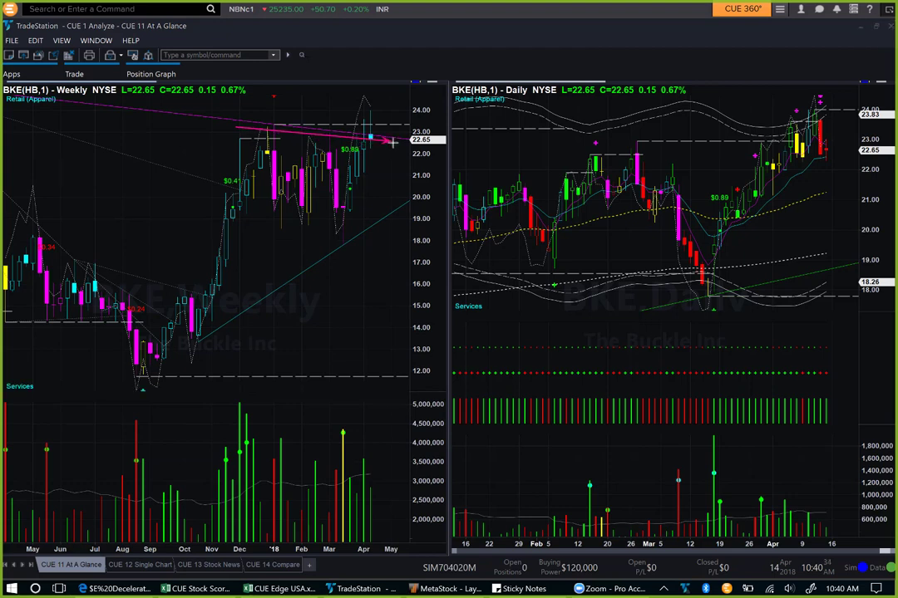
pyautogui.moveTo(335, 101); pyautogui.dragTo(371, 130)
pyautogui.moveTo(388, 89); pyautogui.dragTo(377, 100)
pyautogui.moveTo(302, 124); pyautogui.dragTo(414, 125)
pyautogui.moveTo(332, 128); pyautogui.dragTo(394, 112)
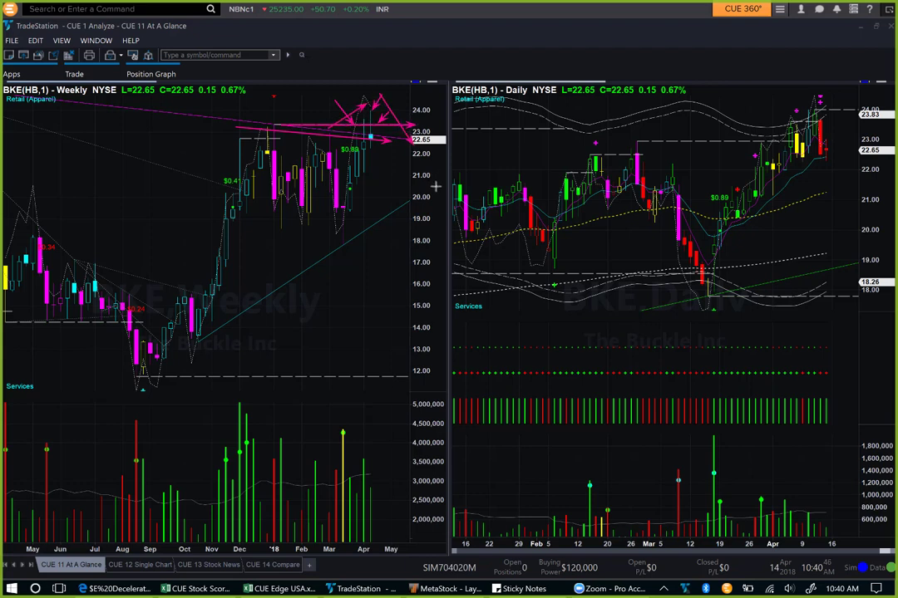
pyautogui.moveTo(368, 134); pyautogui.dragTo(446, 143)
# - Mark BKE's daily level near 23.4, the April rise above it, the drop back below, and the magenta signals at the high with arrows
pyautogui.moveTo(562, 128); pyautogui.dragTo(852, 129)
pyautogui.moveTo(757, 133); pyautogui.dragTo(788, 108)
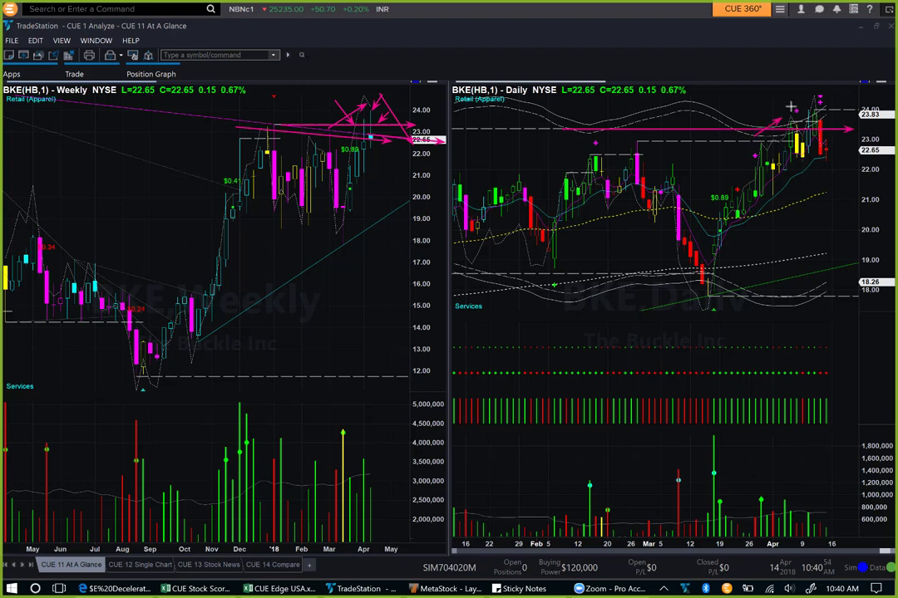
pyautogui.moveTo(843, 106); pyautogui.dragTo(862, 162)
pyautogui.moveTo(863, 94); pyautogui.dragTo(828, 98)
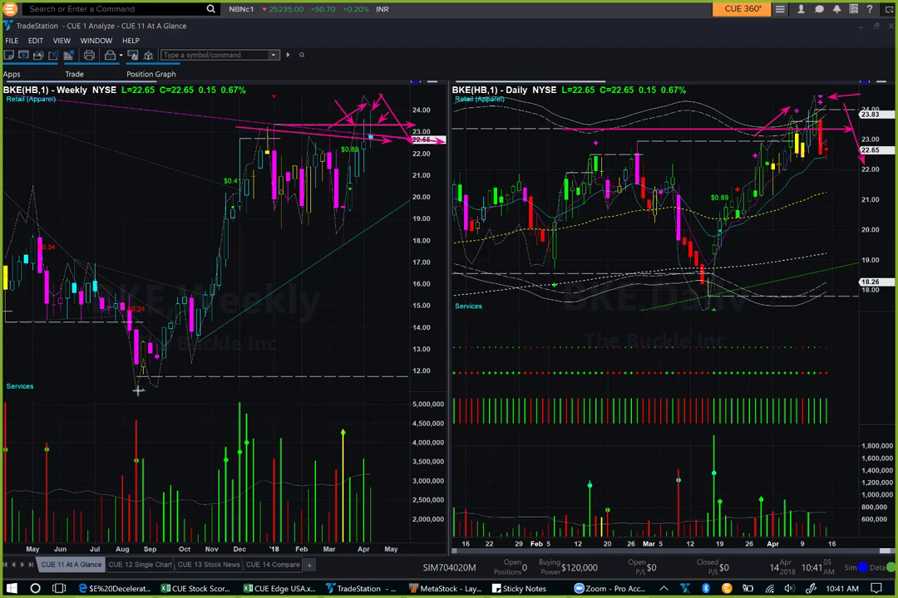
# - Draw arrows on BKE's weekly chart at the levels near 14 and 21.3 and along the rise from the September low
pyautogui.moveTo(127, 326); pyautogui.dragTo(288, 327)
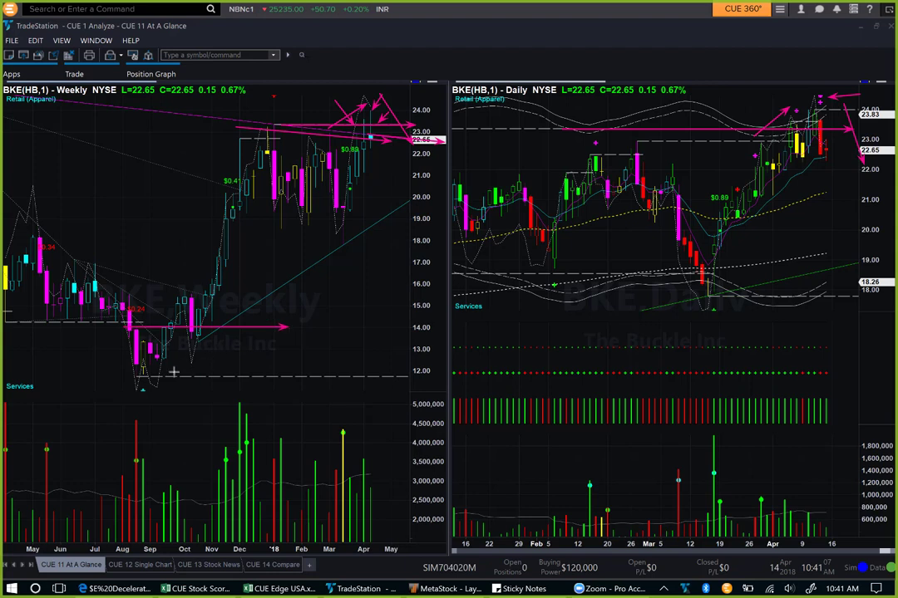
pyautogui.moveTo(166, 373); pyautogui.dragTo(209, 345)
pyautogui.moveTo(277, 169); pyautogui.dragTo(423, 169)
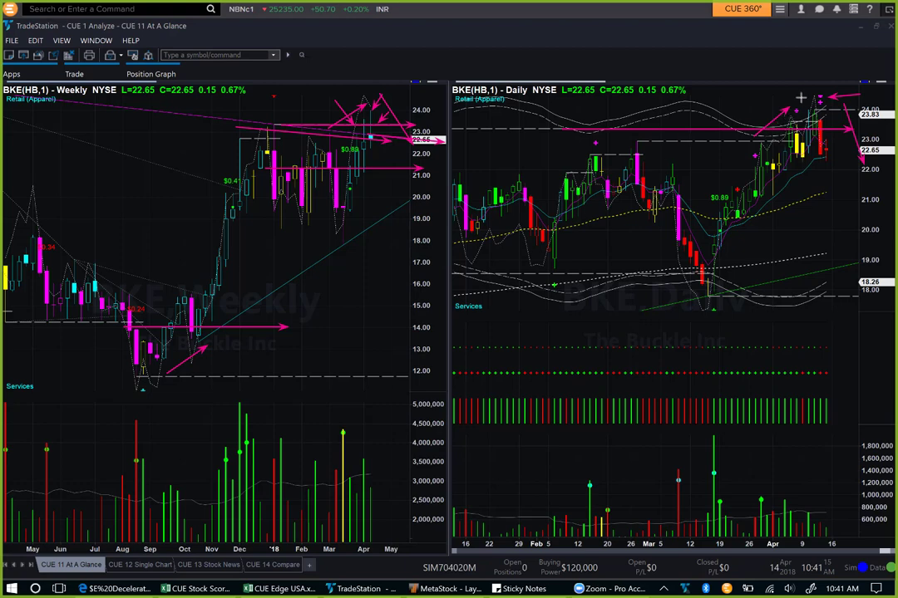
# - Point arrows at the magenta signals above BKE's April daily highs and at the latest daily bar, and clear the drawn arrows
pyautogui.moveTo(780, 97); pyautogui.dragTo(815, 98)
pyautogui.moveTo(831, 177); pyautogui.dragTo(844, 160)
pyautogui.press('Escape')
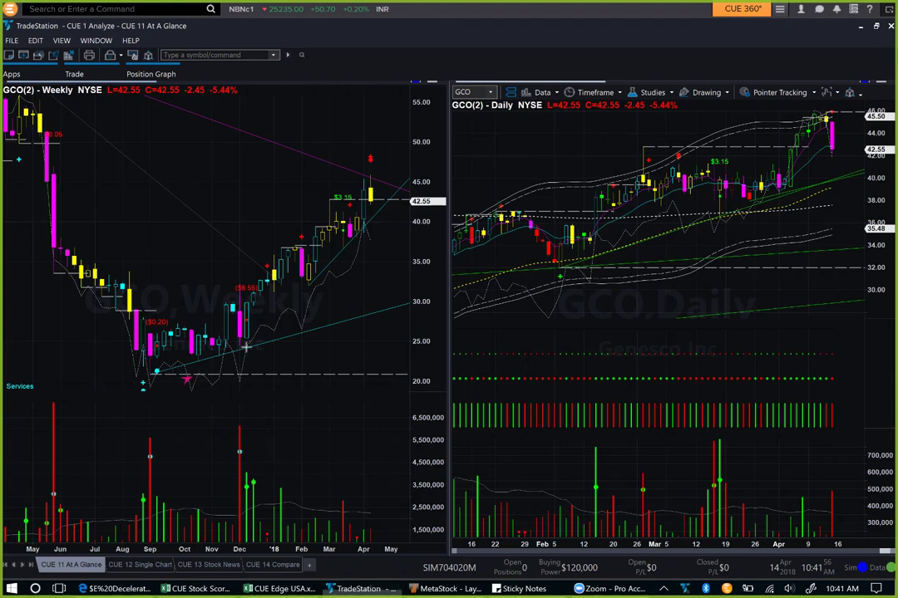
# - Draw arrows on GCO's weekly chart along the rise from the autumn low and at the cyan signals beneath that low
pyautogui.moveTo(187, 379)
pyautogui.mouseDown()
pyautogui.moveTo(327, 309)
pyautogui.moveTo(374, 260)
pyautogui.mouseUp()
pyautogui.moveTo(93, 407); pyautogui.dragTo(165, 381)
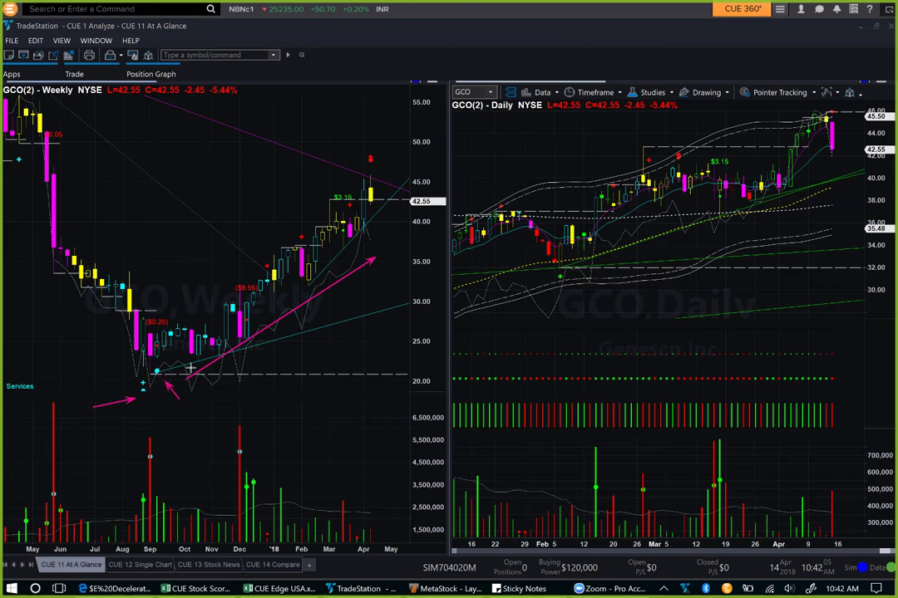
pyautogui.moveTo(103, 386); pyautogui.dragTo(136, 378)
# - Mark GCO's weekly descending trendline, the red signals at the April high, the rise and pullback there, and the level near 42.6 with arrows
pyautogui.moveTo(289, 133)
pyautogui.mouseDown()
pyautogui.moveTo(370, 178)
pyautogui.moveTo(413, 182)
pyautogui.mouseUp()
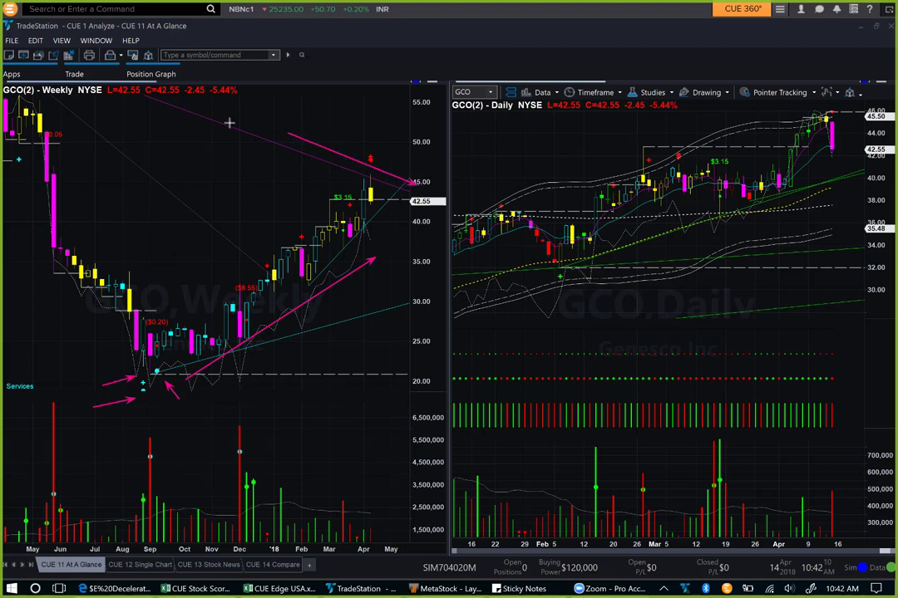
pyautogui.moveTo(199, 103); pyautogui.dragTo(296, 150)
pyautogui.moveTo(354, 122); pyautogui.dragTo(369, 152)
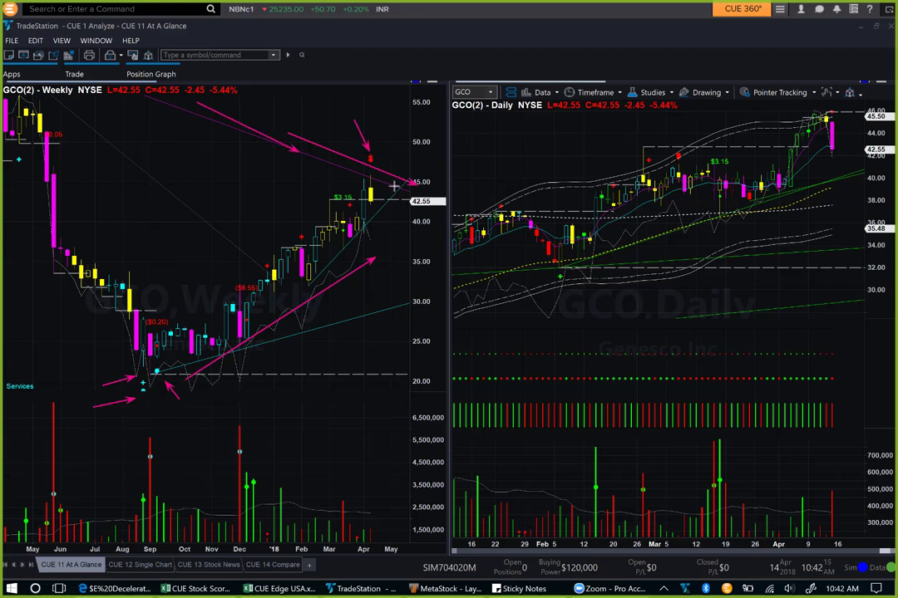
pyautogui.moveTo(350, 203)
pyautogui.mouseDown()
pyautogui.moveTo(369, 170)
pyautogui.moveTo(393, 218)
pyautogui.mouseUp()
pyautogui.moveTo(330, 201); pyautogui.dragTo(412, 201)
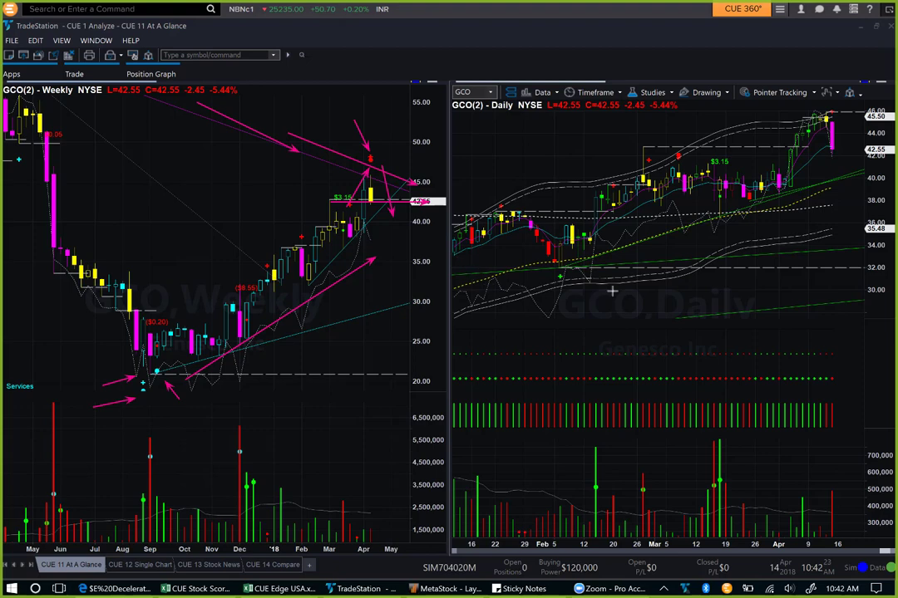
# - Draw arrows on GCO's daily chart at the level near 42.7, along the April rise and drop, and along the rising trendline below
pyautogui.moveTo(759, 148); pyautogui.dragTo(863, 148)
pyautogui.moveTo(763, 151)
pyautogui.mouseDown()
pyautogui.moveTo(820, 102)
pyautogui.moveTo(863, 170)
pyautogui.mouseUp()
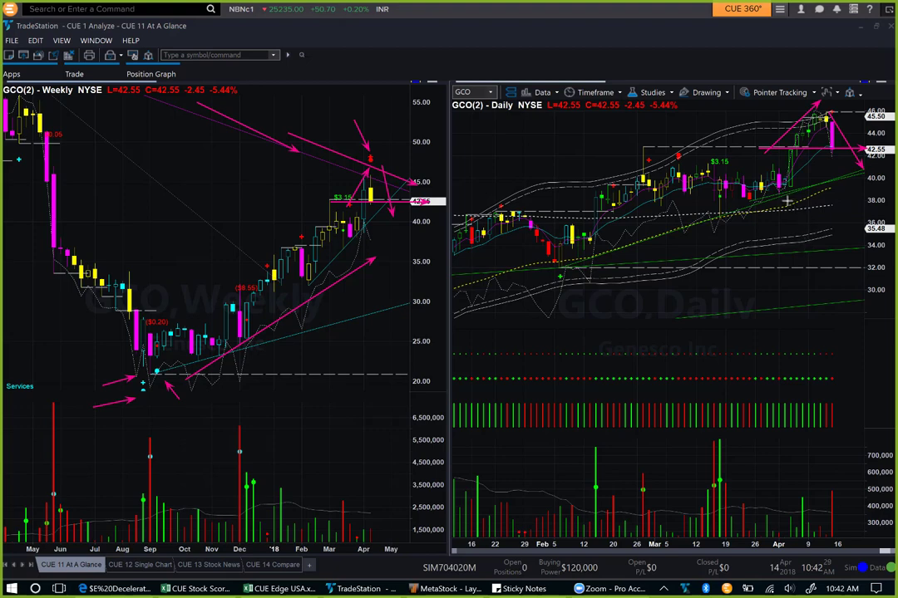
pyautogui.moveTo(786, 201); pyautogui.dragTo(893, 168)
# - Mark GCO's weekly level near 25, the steeper rise into April and the daily rising trendline with arrows, and clear the drawn arrows
pyautogui.moveTo(152, 349); pyautogui.dragTo(319, 324)
pyautogui.moveTo(379, 266); pyautogui.dragTo(409, 215)
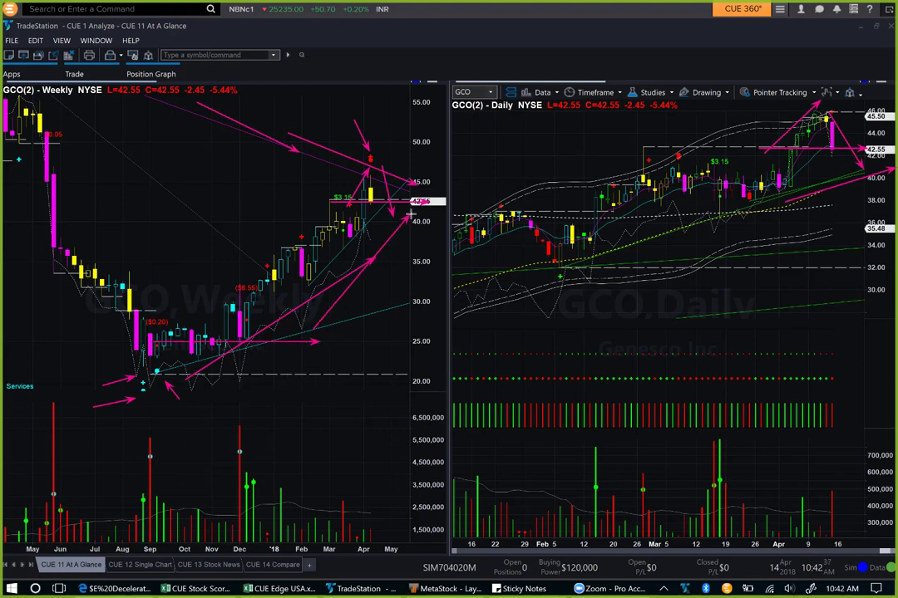
pyautogui.moveTo(767, 208); pyautogui.dragTo(864, 170)
pyautogui.press('Escape')
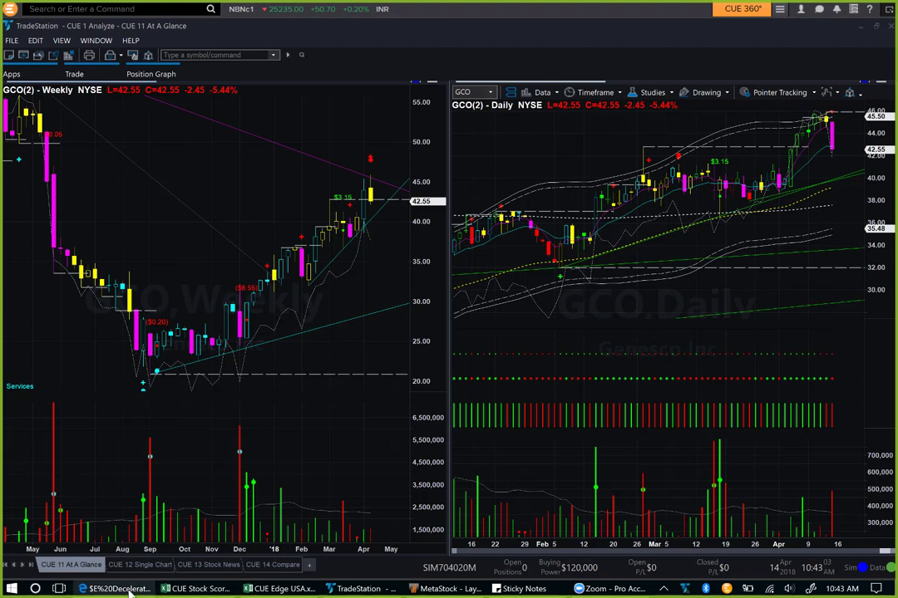
# - Switch to the Edge browser with the Superior Profit website
pyautogui.moveTo(129, 586)
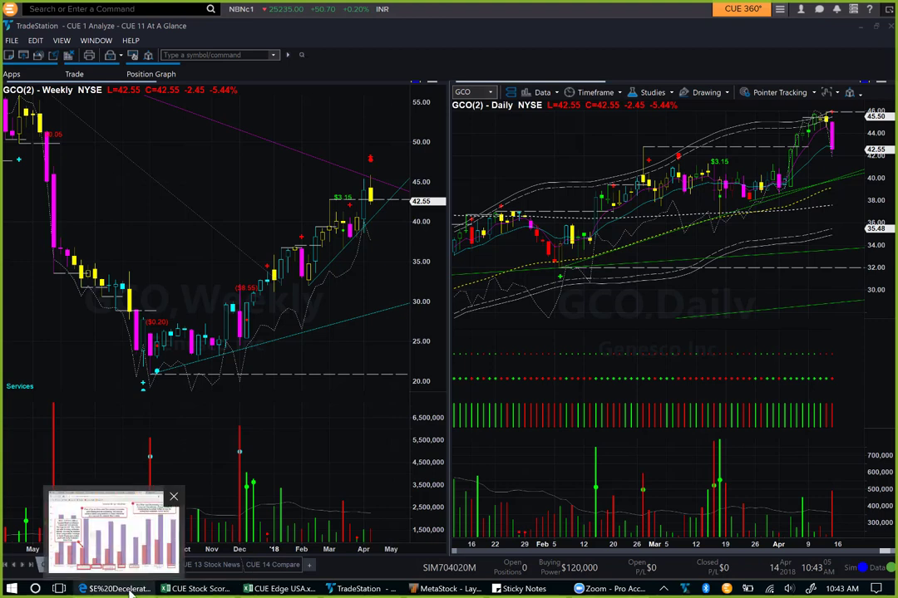
pyautogui.click(130, 589)
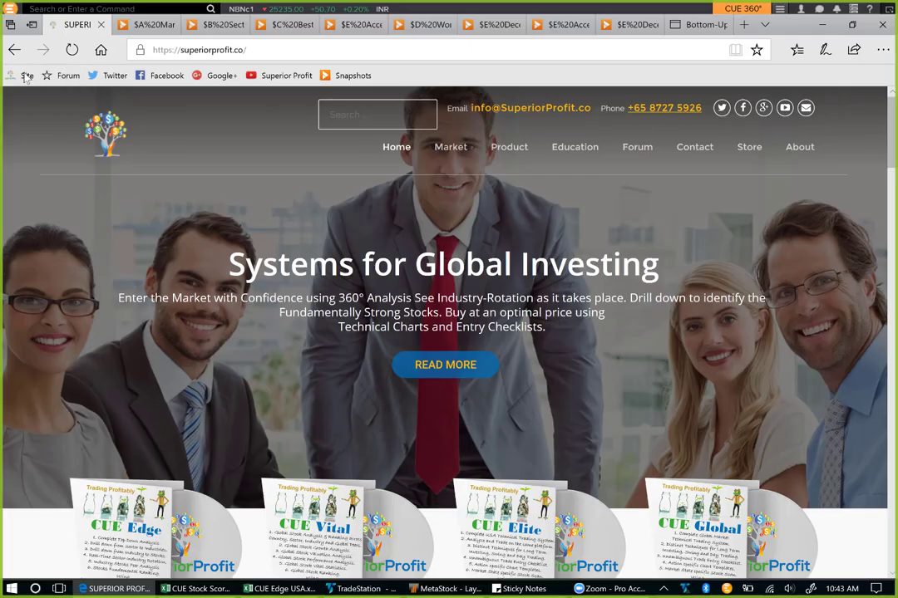